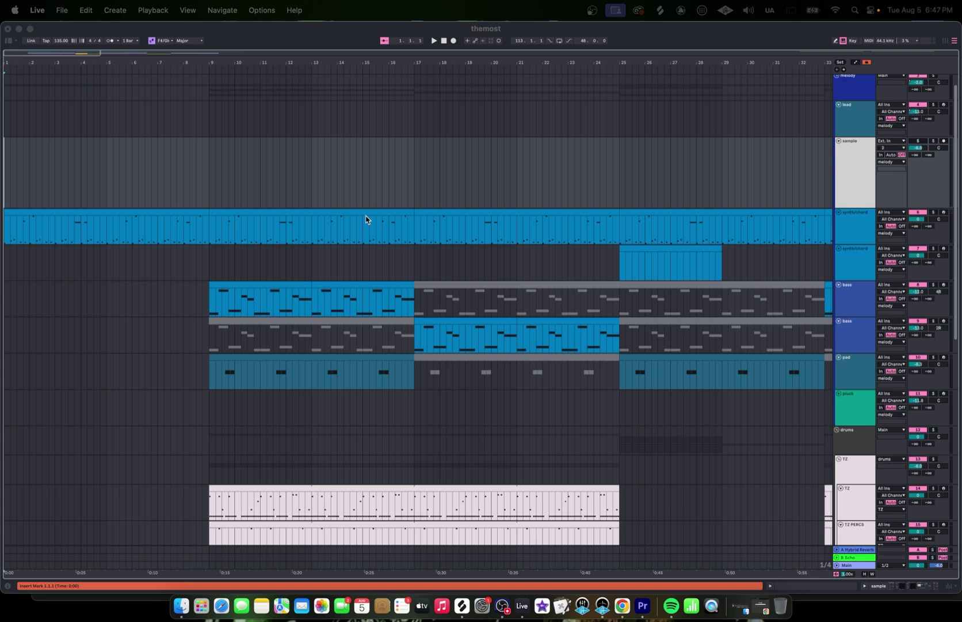
# Look over the arrangement's melody, synth/chord, bass, pad and drum tracks
pyautogui.scroll(-10, 397, 197)
pyautogui.scroll(11, 398, 199)
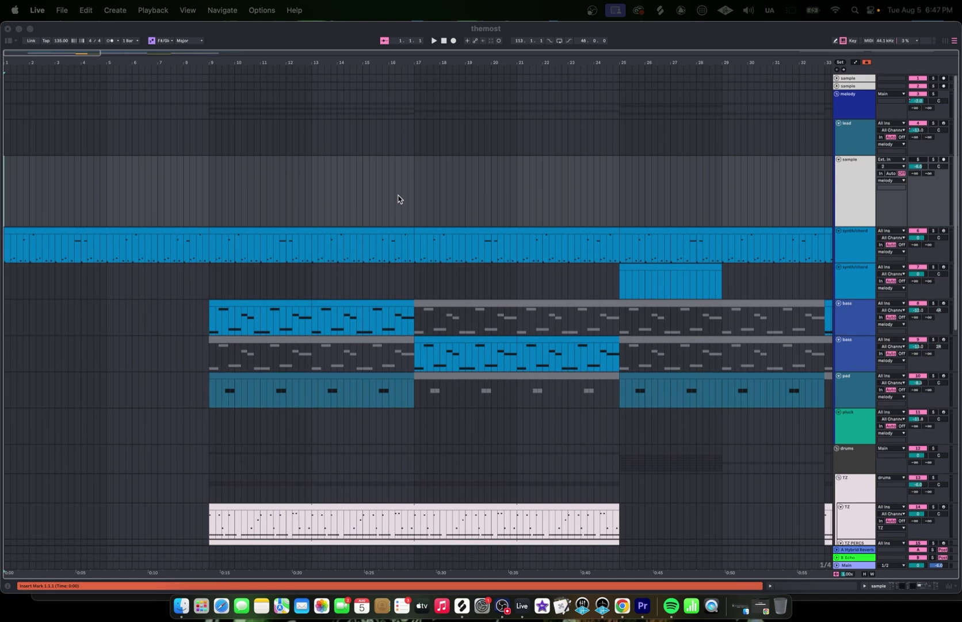
pyautogui.scroll(-3, 397, 199)
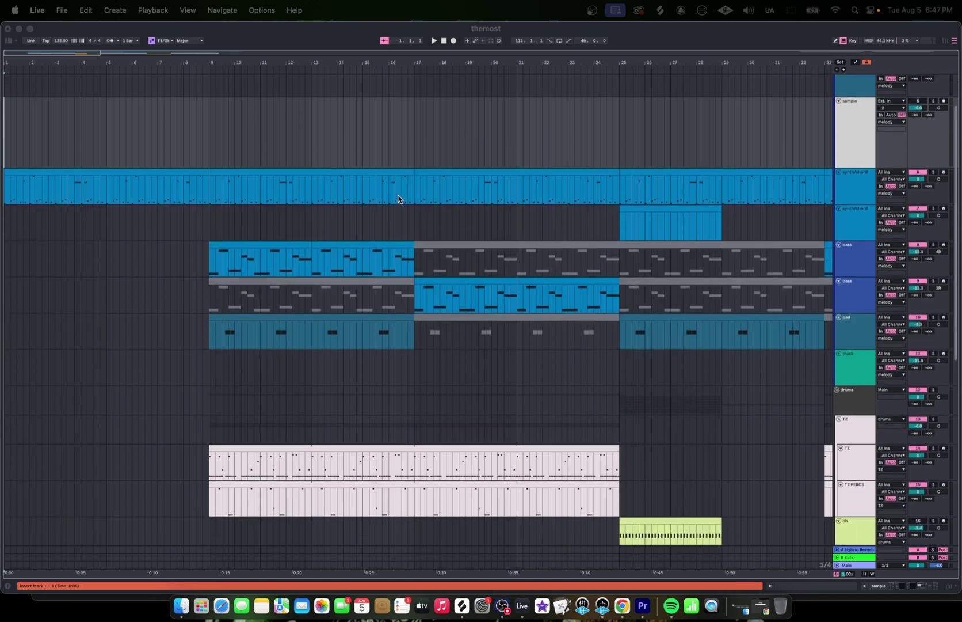
pyautogui.scroll(3, 282, 237)
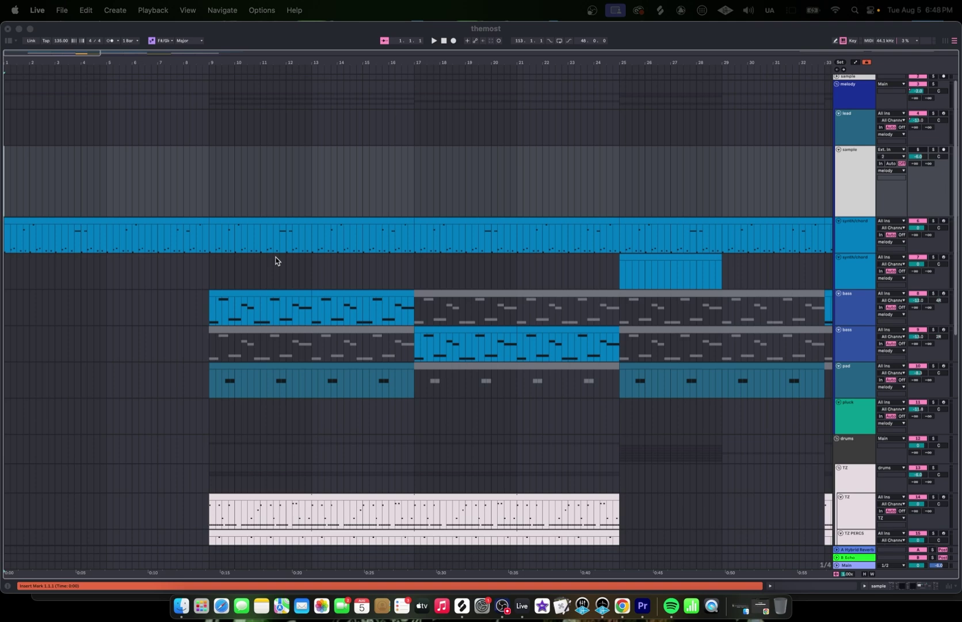
pyautogui.scroll(-15, 275, 260)
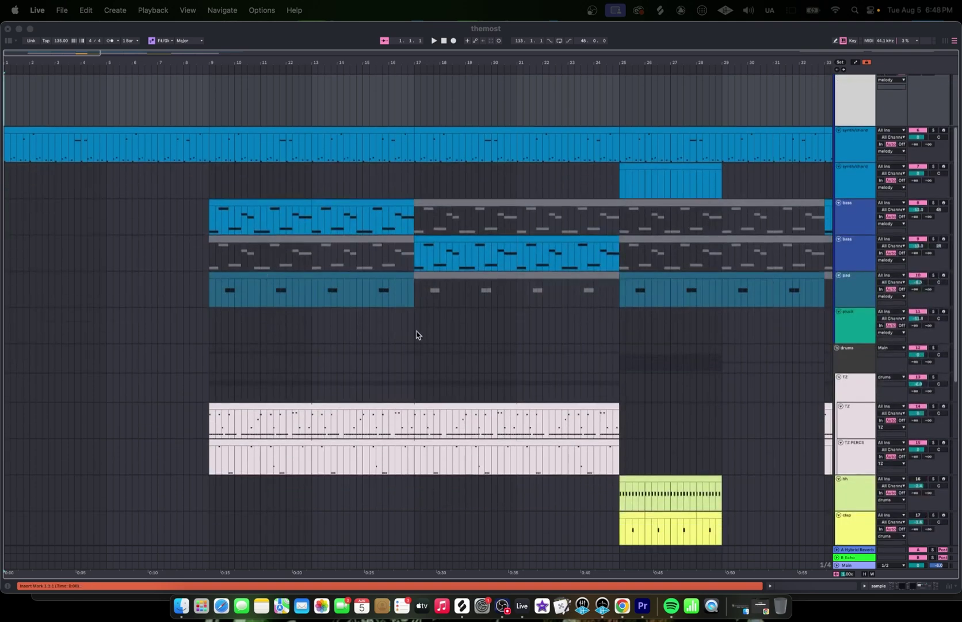
pyautogui.scroll(8, 348, 368)
pyautogui.hscroll(2, 349, 368)
pyautogui.scroll(7, 348, 368)
pyautogui.hscroll(-2, 348, 368)
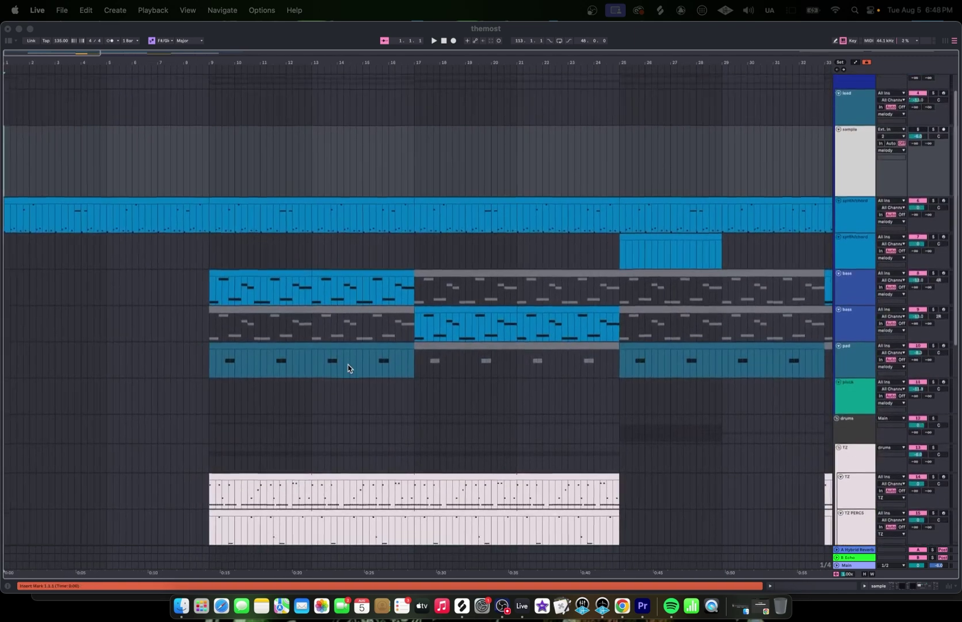
pyautogui.scroll(-15, 426, 430)
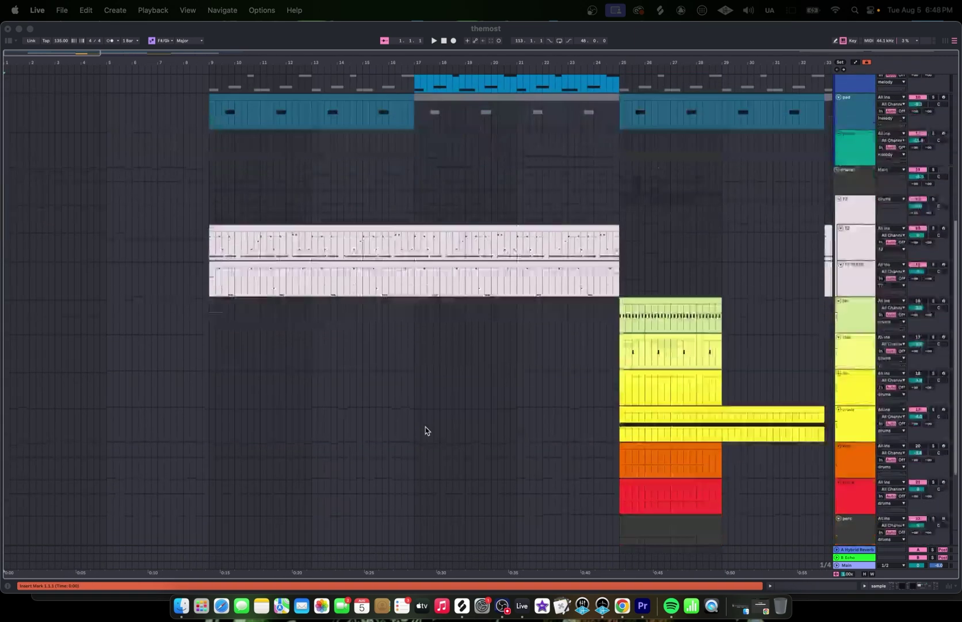
pyautogui.scroll(10, 425, 430)
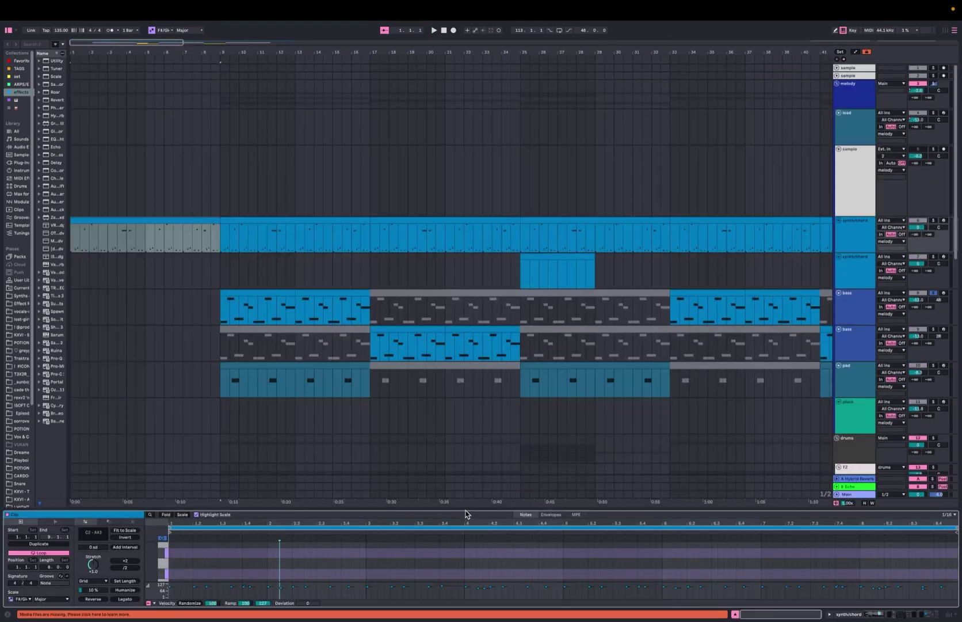
# Enlarge the note editor for the synth/chord clip and play the clip
pyautogui.moveTo(468, 510); pyautogui.dragTo(469, 110)
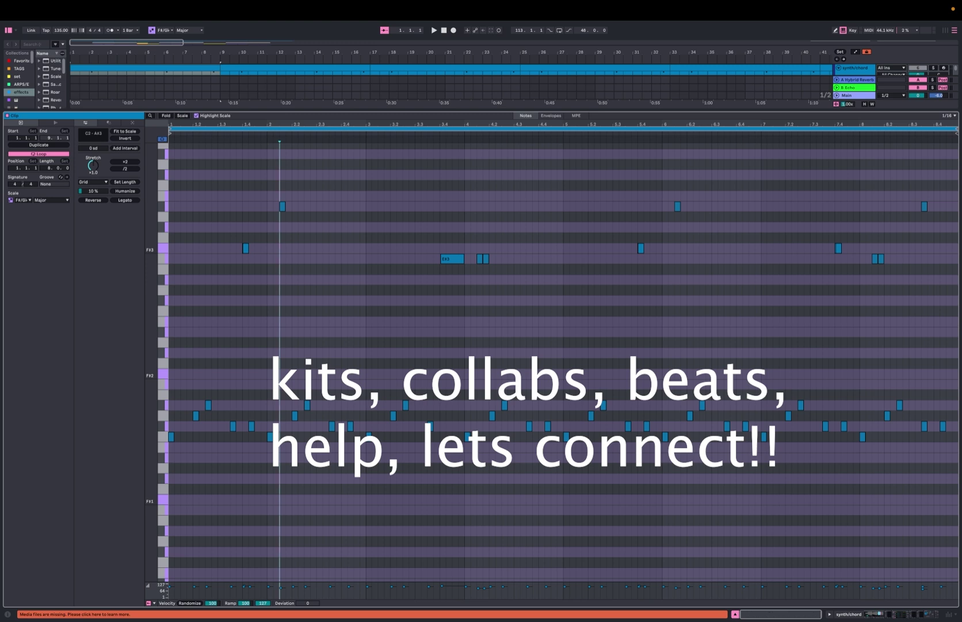
pyautogui.press('space')
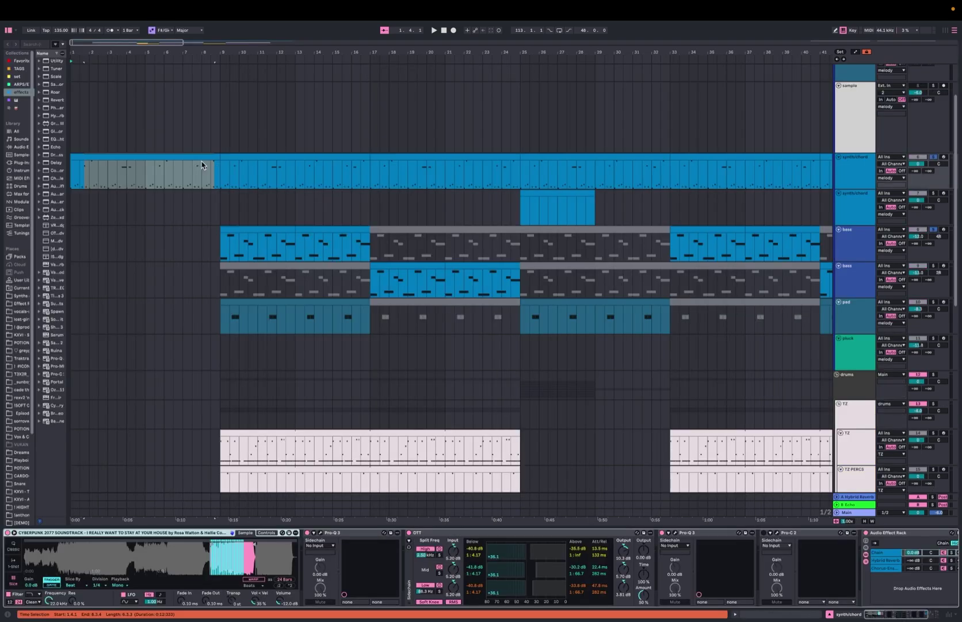
# Reopen the synth/chord clip's notes in an enlarged editor and examine its high melody notes and low note pattern
pyautogui.click(202, 161)
pyautogui.moveTo(483, 375); pyautogui.dragTo(484, 181)
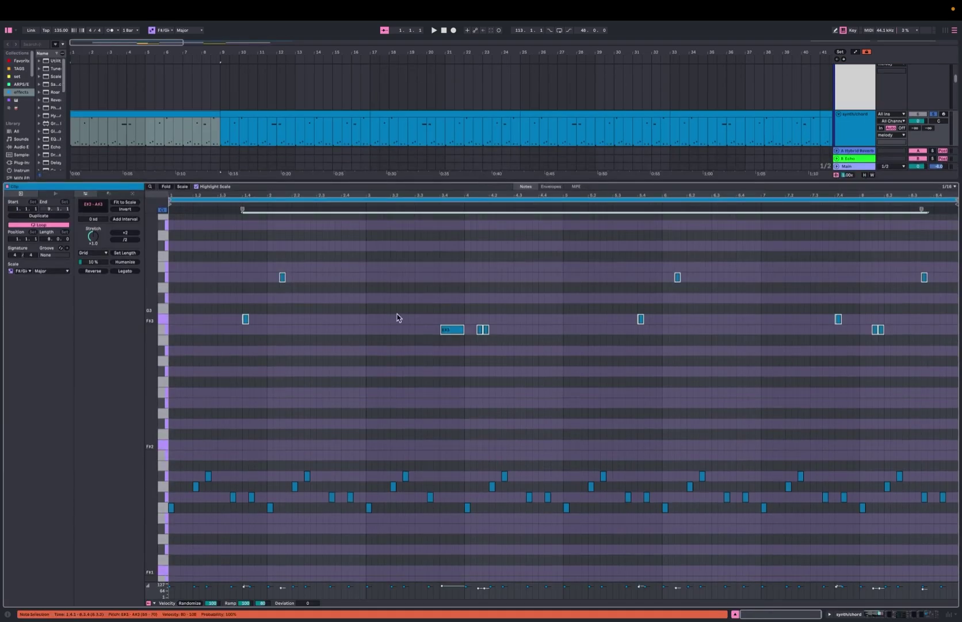
pyautogui.click(391, 315)
pyautogui.scroll(-1, 330, 414)
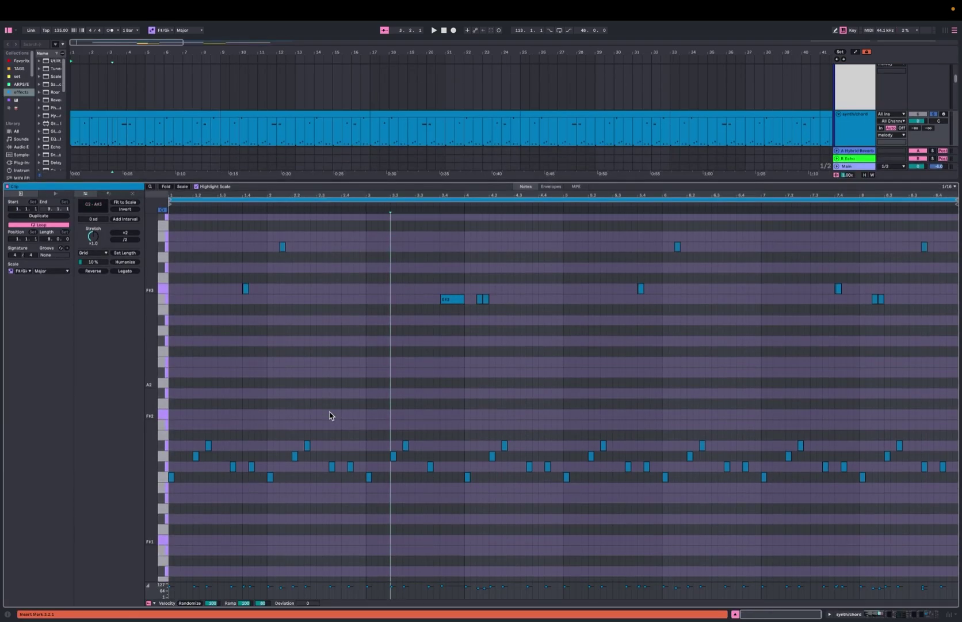
pyautogui.scroll(3, 194, 280)
pyautogui.moveTo(162, 252); pyautogui.dragTo(164, 377)
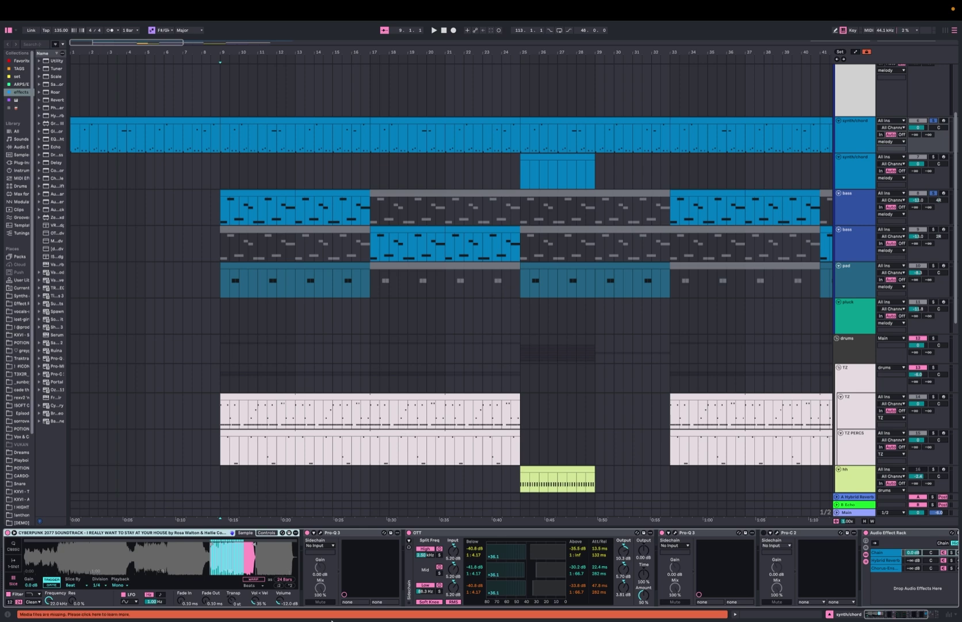
# Inspect the first Pro-Q 3 curve on the synth/chord track and the Serum patch on the upper bass track
pyautogui.click(321, 533)
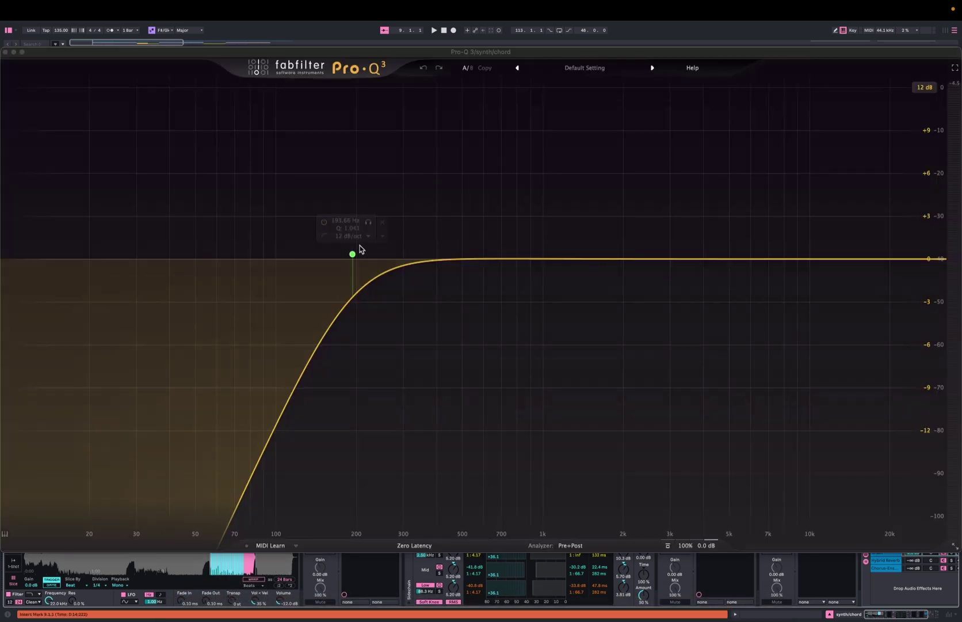
pyautogui.click(5, 52)
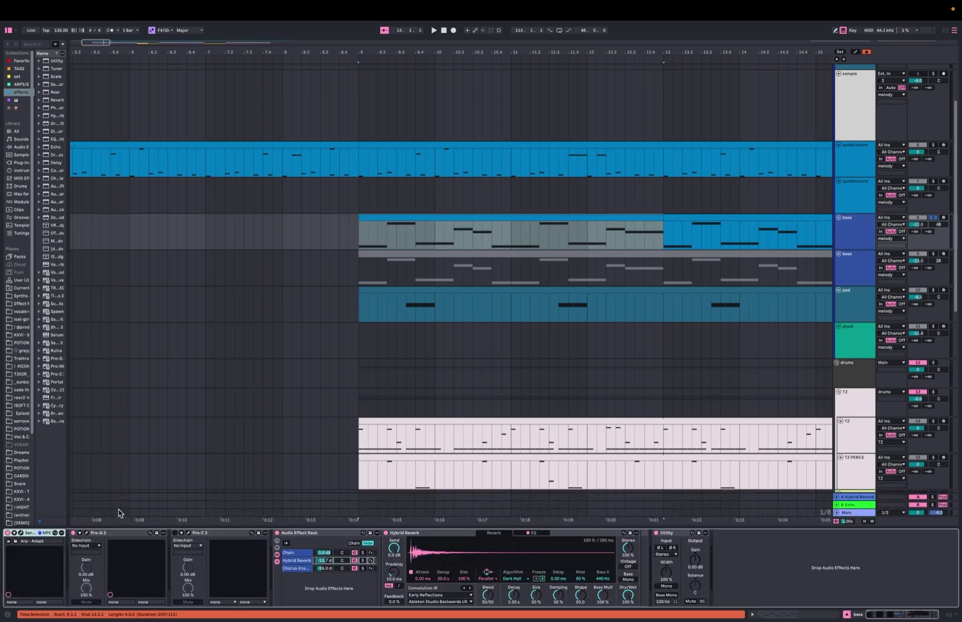
pyautogui.click(22, 533)
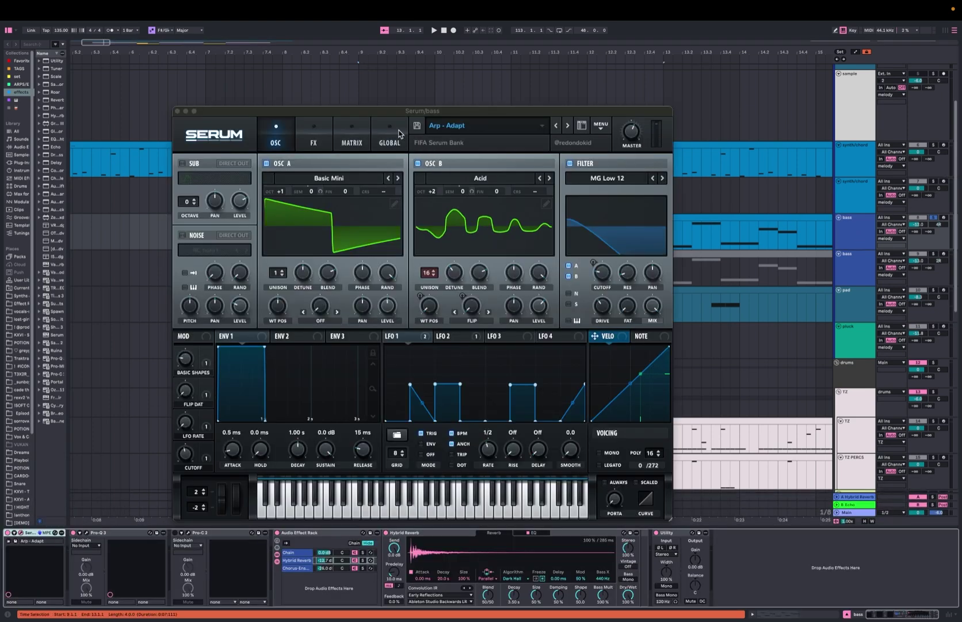
pyautogui.click(177, 111)
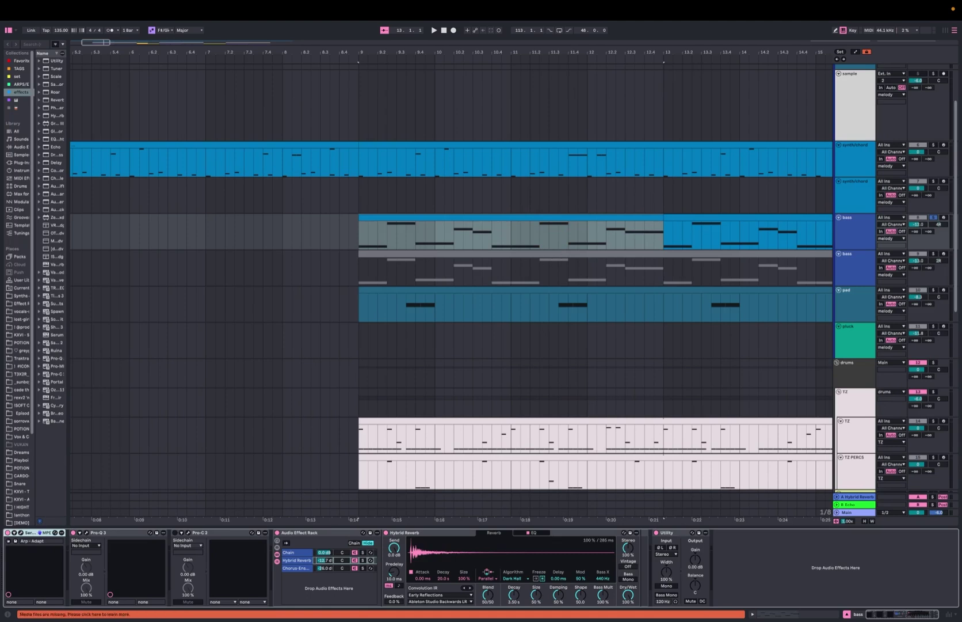
# Play the upper bass clip with its notes shown in an enlarged editor and scale highlighting turned off
pyautogui.hotkey('shift', 'Tab')
pyautogui.moveTo(464, 120)
pyautogui.mouseDown()
pyautogui.moveTo(464, 131)
pyautogui.moveTo(464, 121)
pyautogui.mouseUp()
pyautogui.press('space')
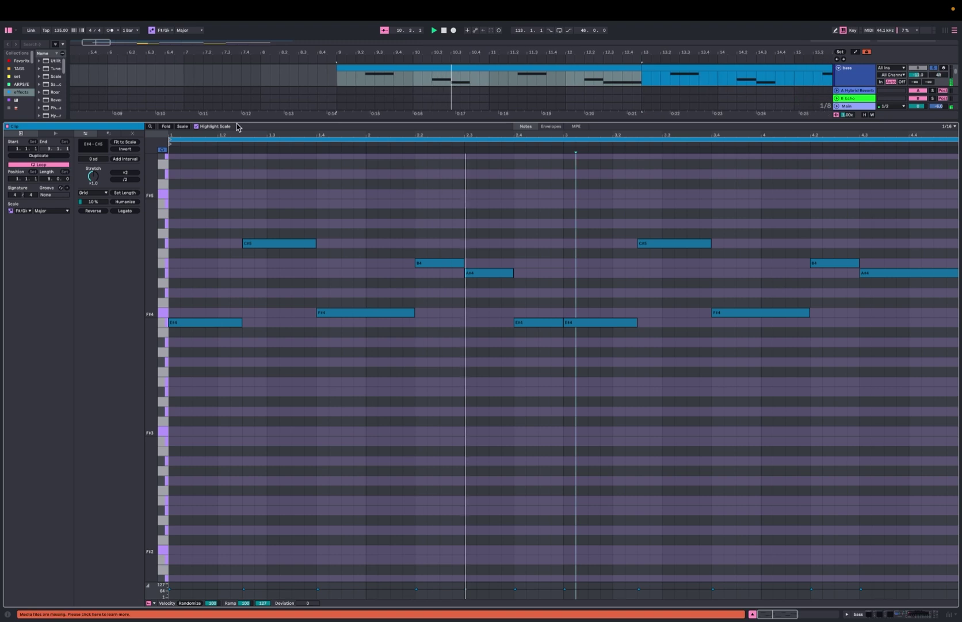
pyautogui.click(198, 126)
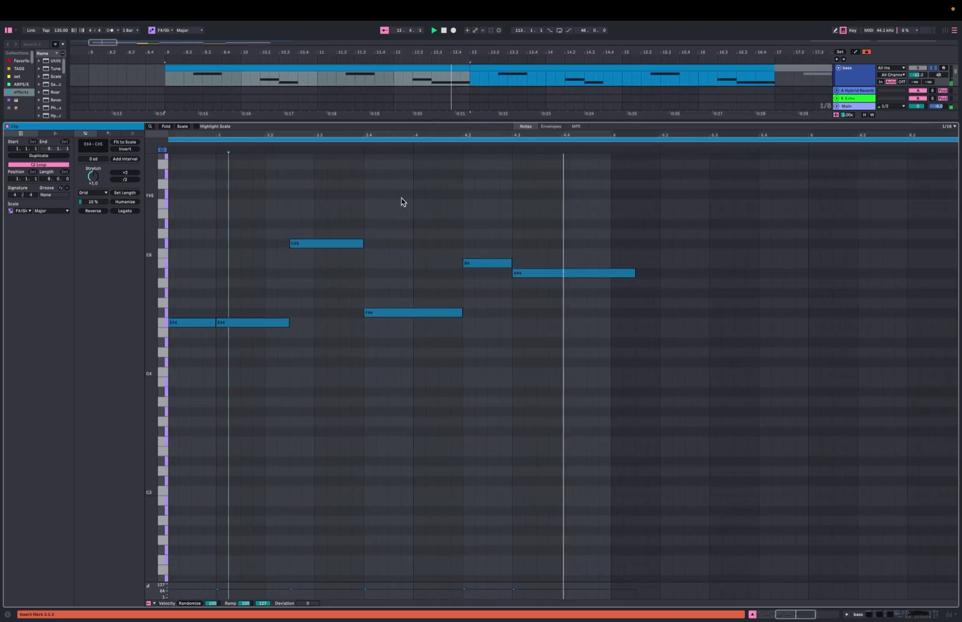
pyautogui.press('space')
pyautogui.hotkey('shift', 'Tab')
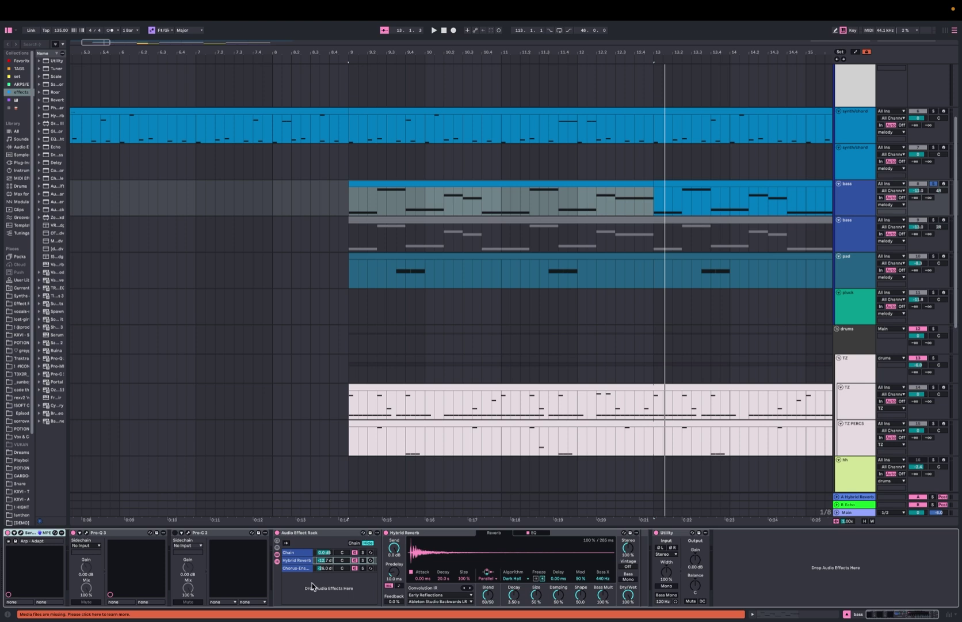
# Inspect the bass track's Pro-Q 3 and effect rack, auditioning the EQ's 963.63 Hz boost band in isolation during playback
pyautogui.click(86, 532)
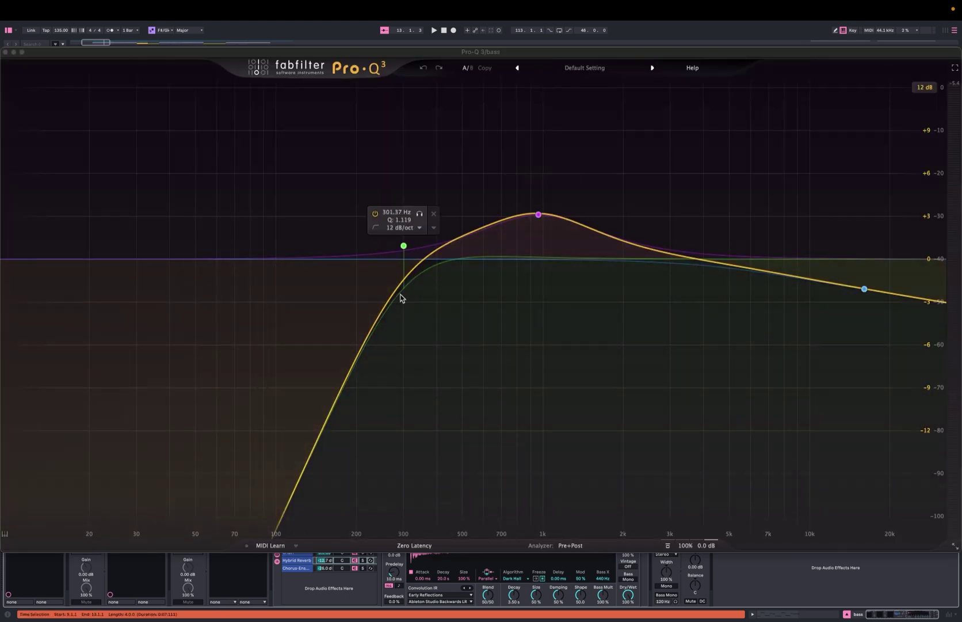
pyautogui.press('space')
pyautogui.click(554, 183)
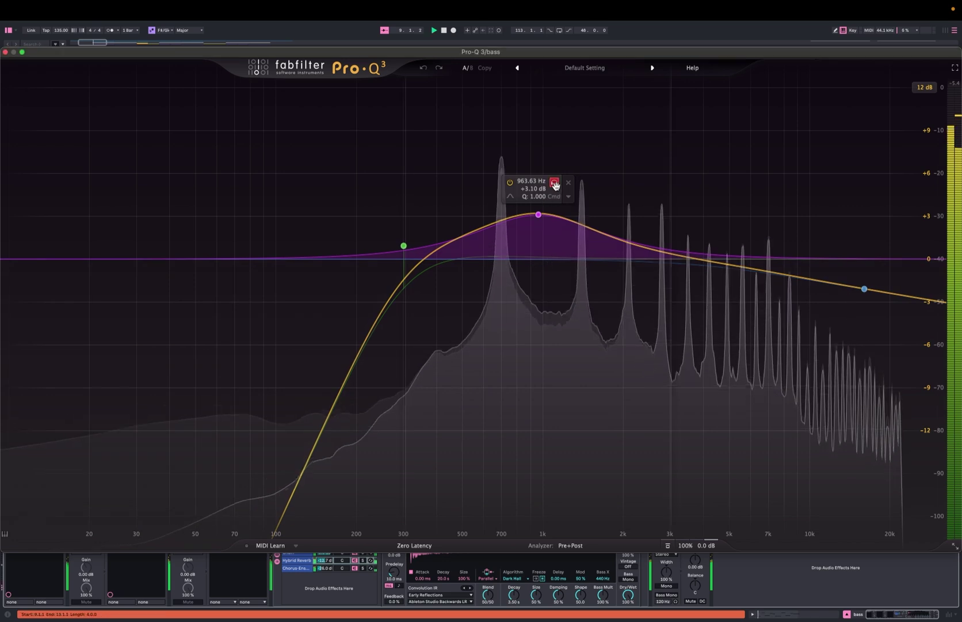
pyautogui.click(554, 182)
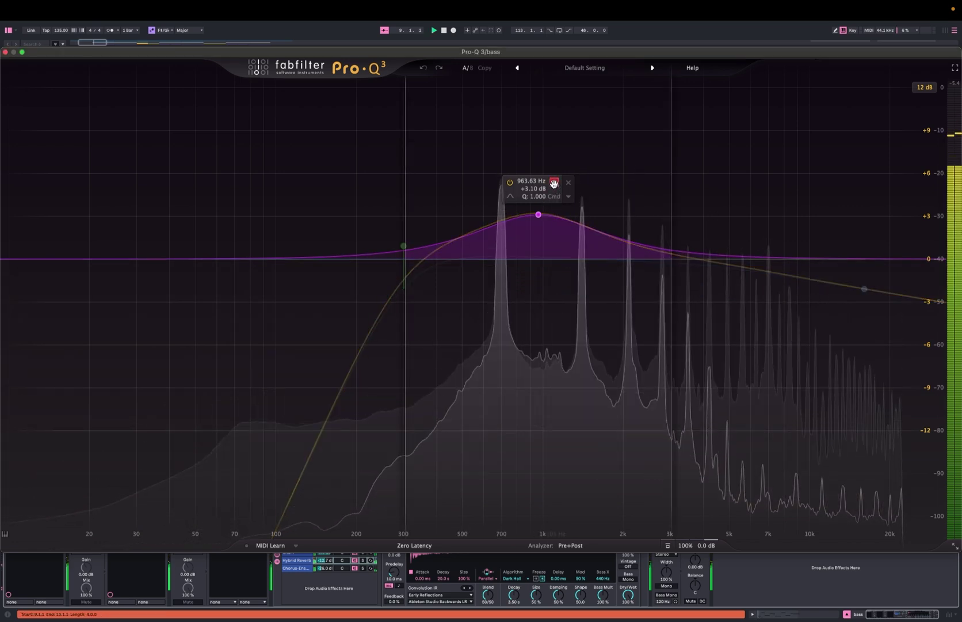
pyautogui.click(5, 52)
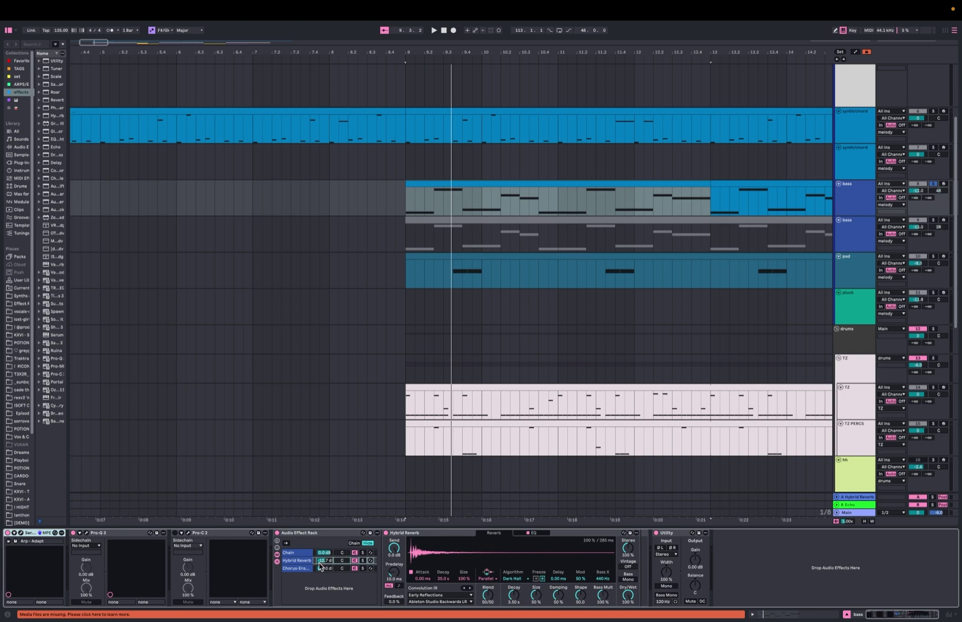
pyautogui.click(318, 532)
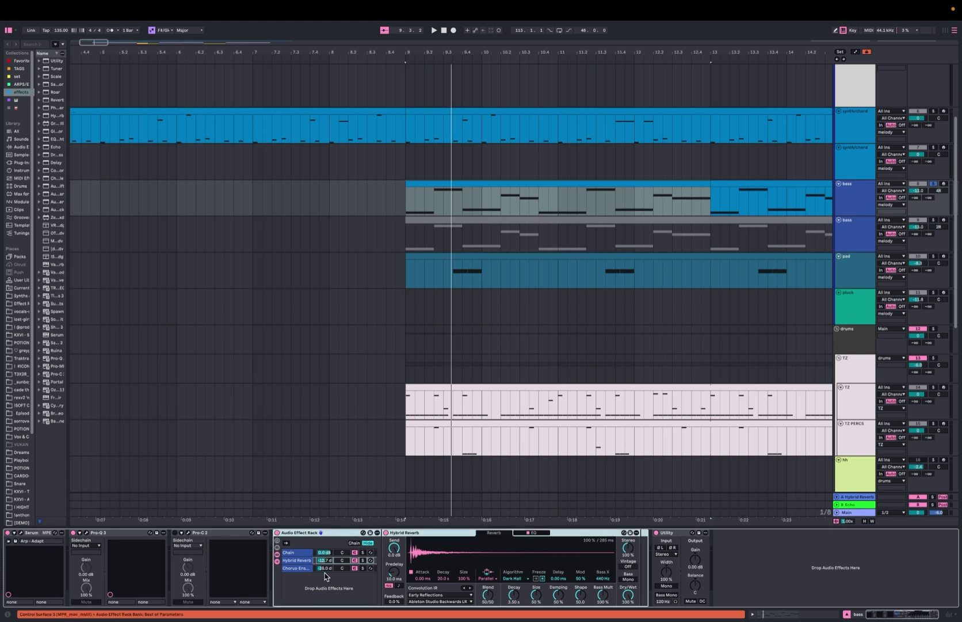
# Open the pad clip's notes in an enlarged editor, solo the pad track and play it
pyautogui.scroll(-2, 672, 429)
pyautogui.hscroll(1, 672, 428)
pyautogui.click(423, 249)
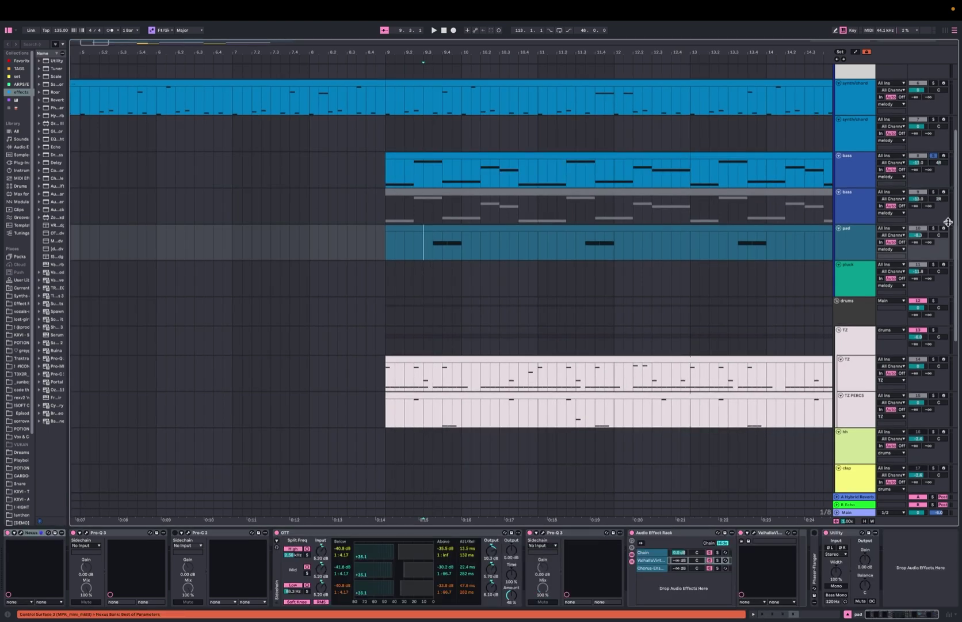
pyautogui.click(513, 229)
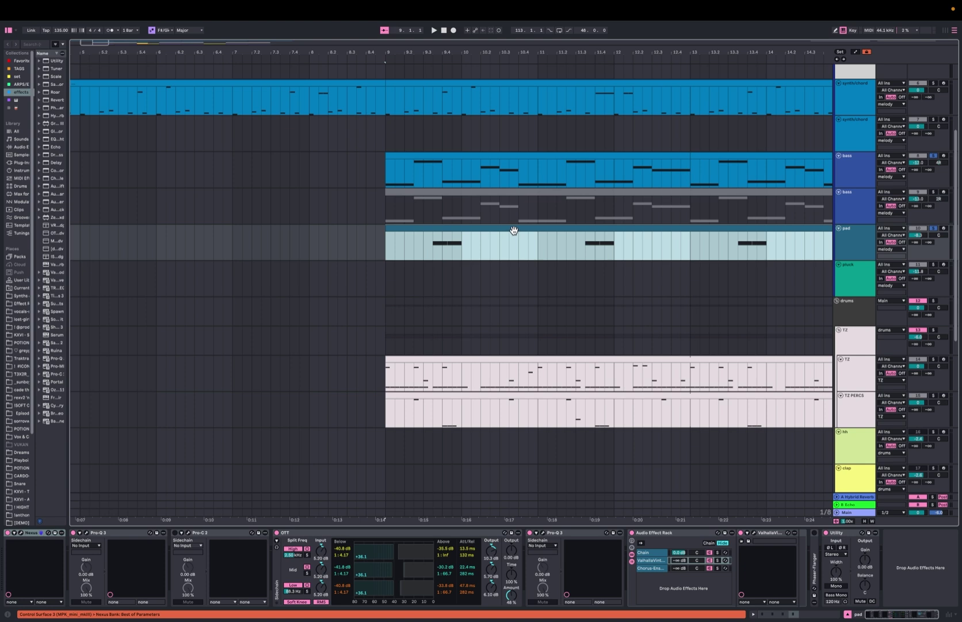
pyautogui.doubleClick(513, 230)
pyautogui.moveTo(418, 516); pyautogui.dragTo(421, 394)
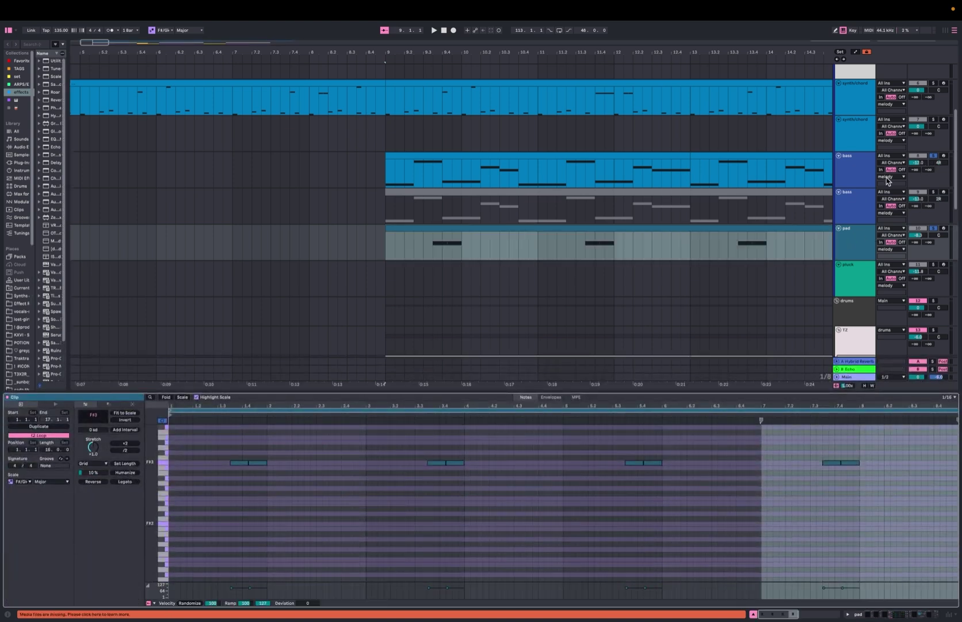
pyautogui.click(933, 229)
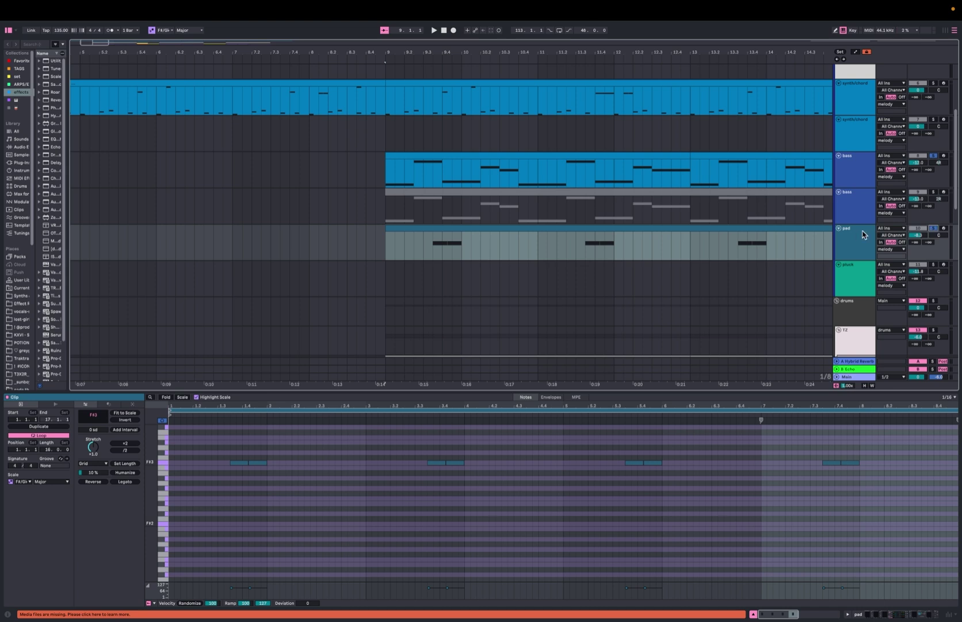
pyautogui.press('space')
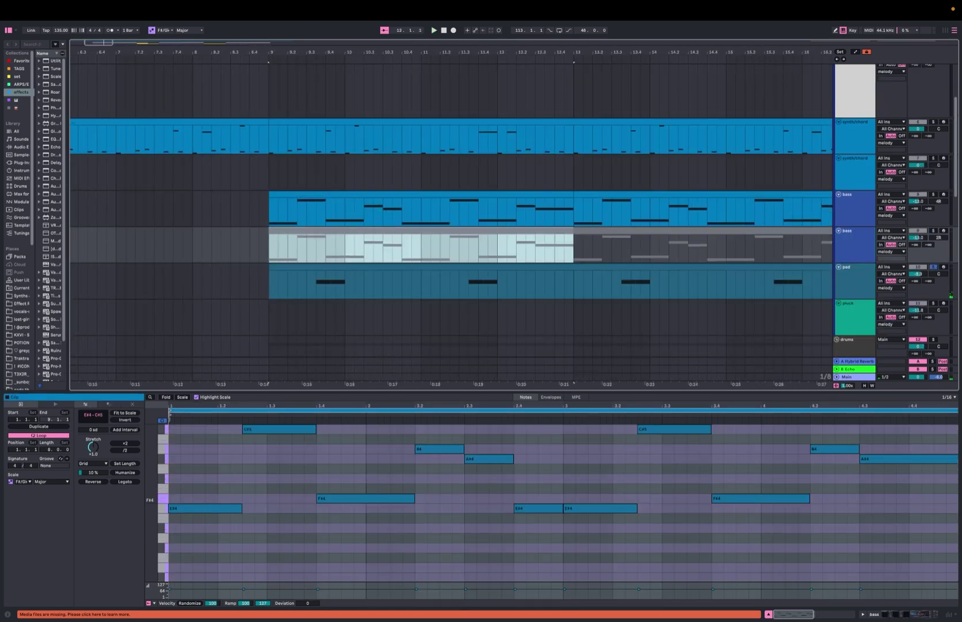
# Solo the synth/chord track alongside the upper bass and pad tracks and play them together from bar 9
pyautogui.click(528, 230)
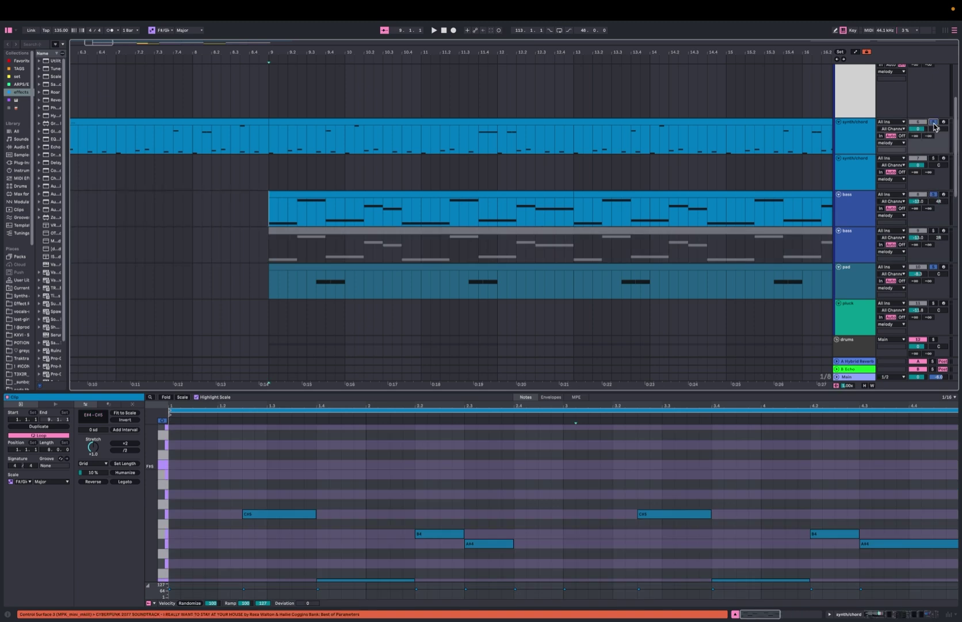
pyautogui.press('space')
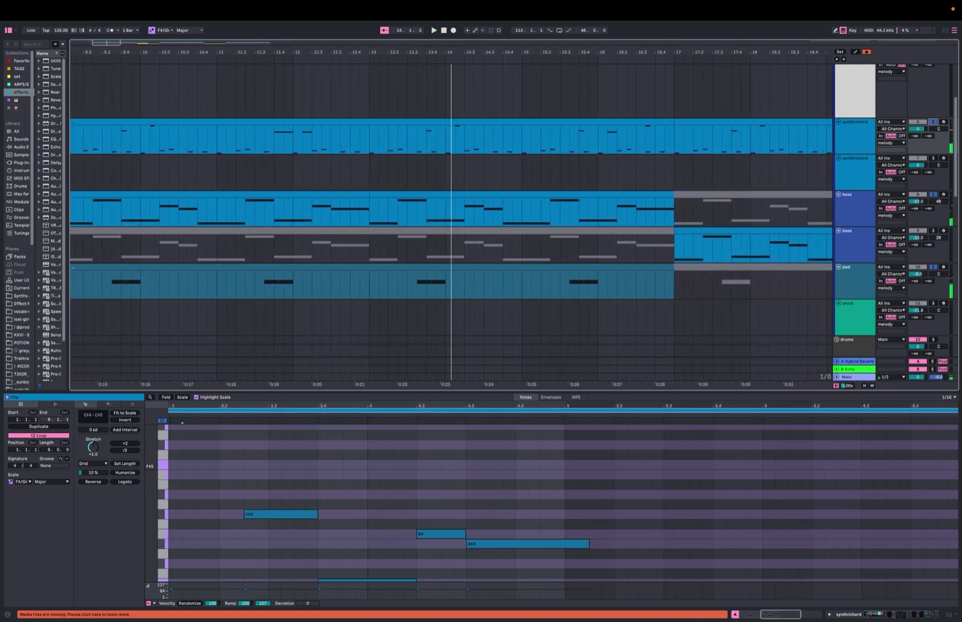
# Hide the clip editor and look over the melodic and drum tracks from bar 9 onward
pyautogui.hscroll(-5, 318, 378)
pyautogui.scroll(-1, 319, 379)
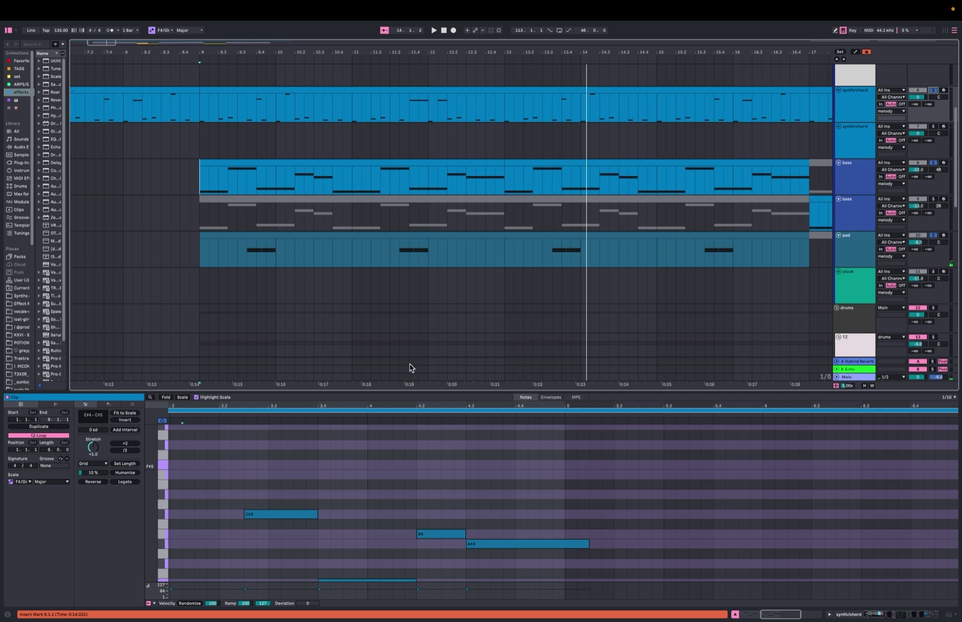
pyautogui.press('alt+super+l')
pyautogui.scroll(3, 451, 291)
pyautogui.hscroll(-1, 452, 291)
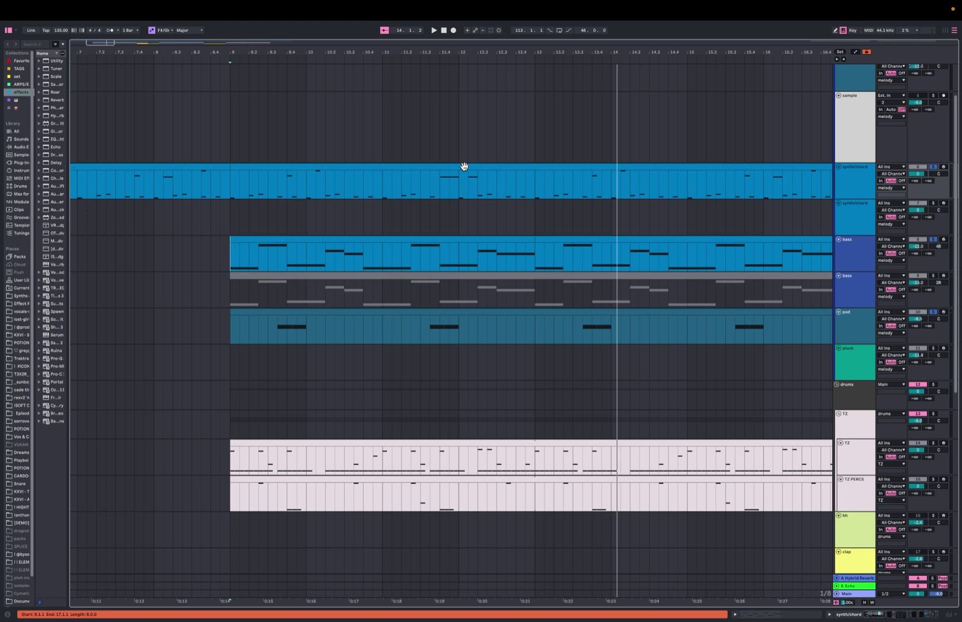
pyautogui.hscroll(4, 452, 208)
pyautogui.scroll(-1, 452, 207)
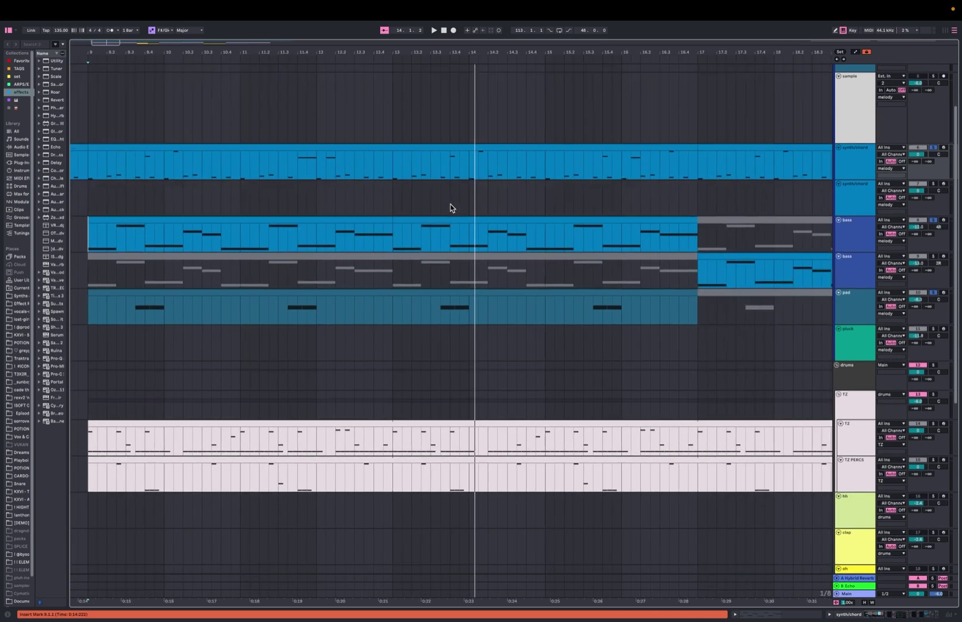
pyautogui.scroll(-4, 450, 210)
pyautogui.hscroll(-2, 448, 307)
pyautogui.scroll(-2, 448, 307)
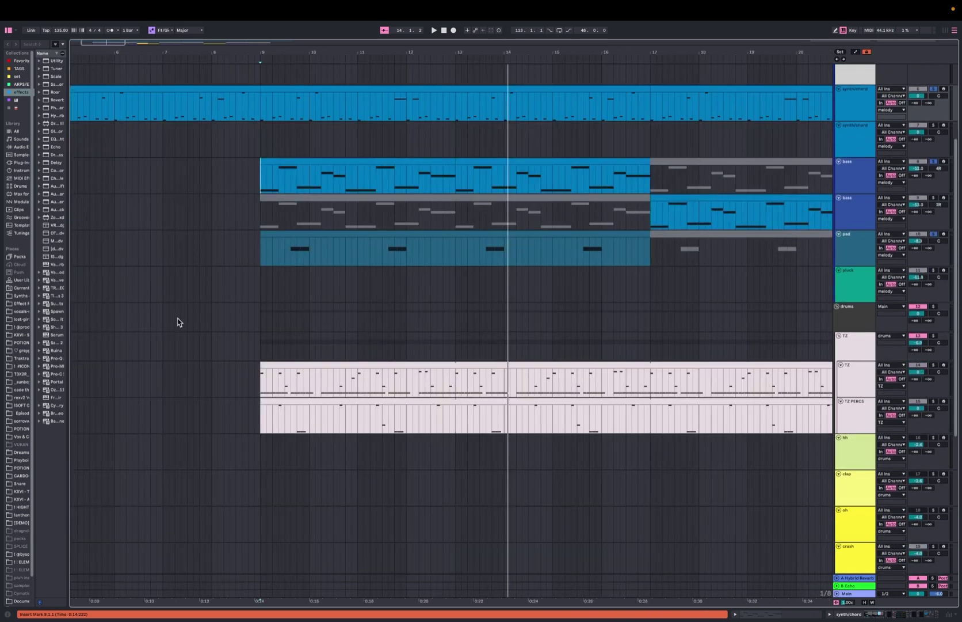
# Solo the upper TZ track inside the drums group
pyautogui.scroll(5, 214, 352)
pyautogui.scroll(-2, 946, 258)
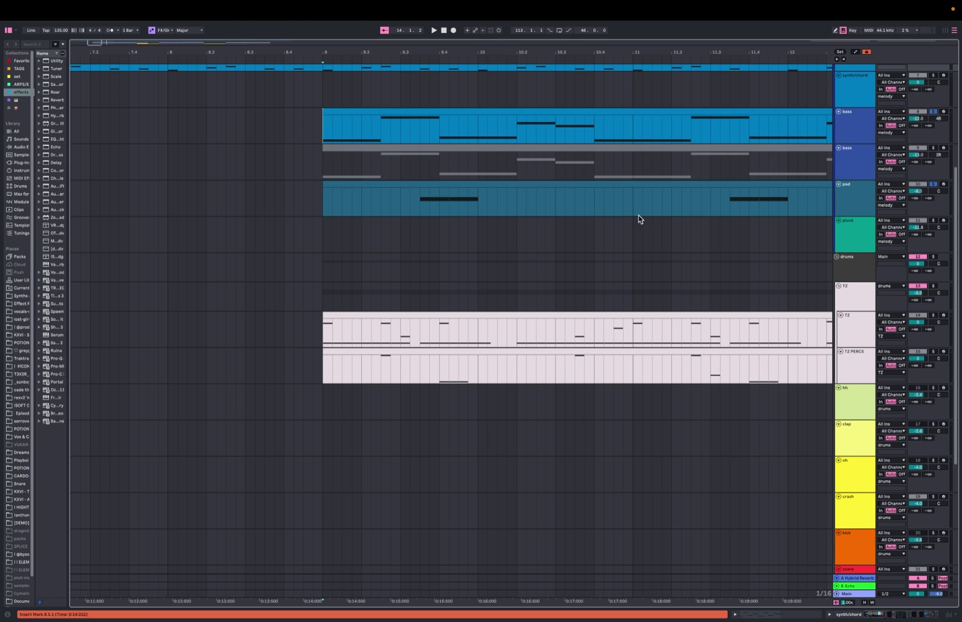
pyautogui.hscroll(2, 565, 240)
pyautogui.scroll(-1, 564, 241)
pyautogui.click(857, 291)
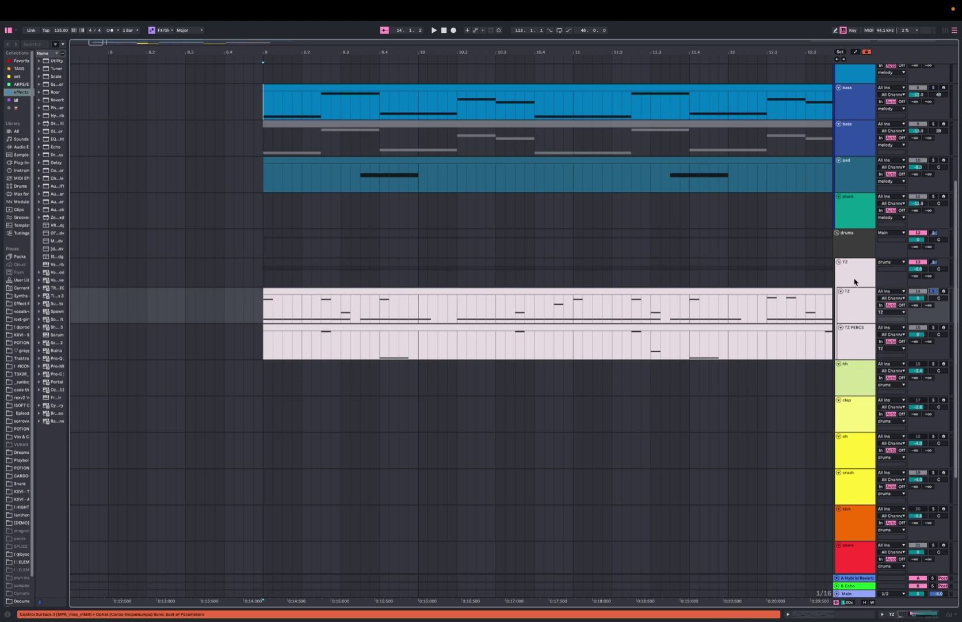
# Open the upper TZ clip's drum notes in an enlarged editor and play the pattern
pyautogui.click(489, 291)
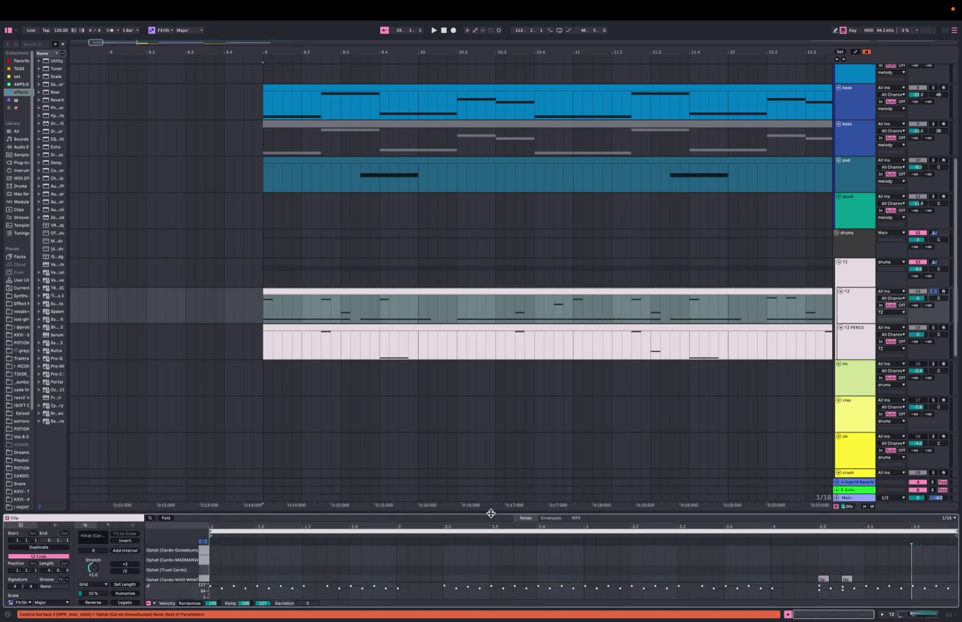
pyautogui.moveTo(490, 512); pyautogui.dragTo(489, 297)
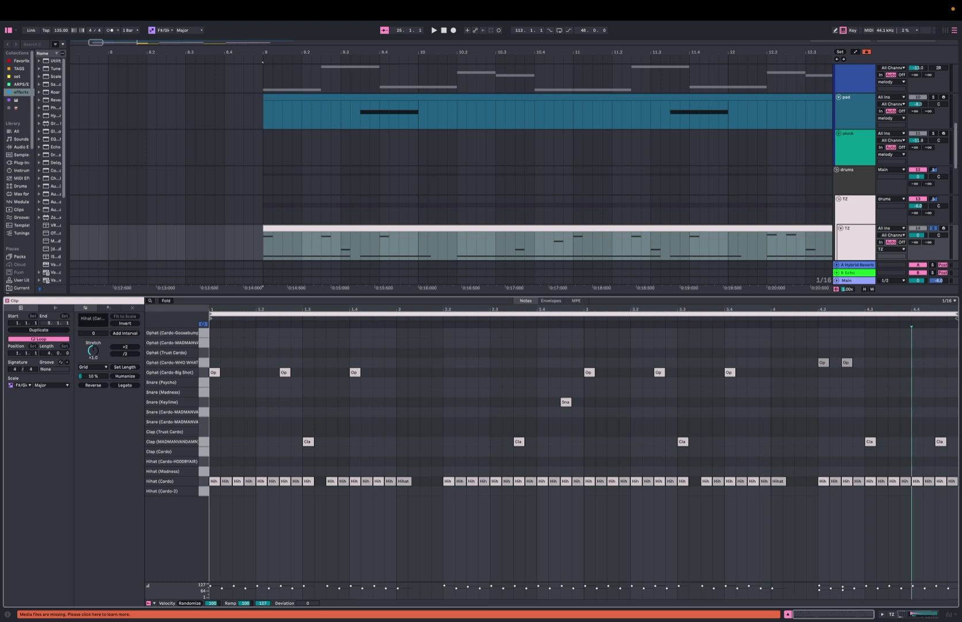
pyautogui.press('space')
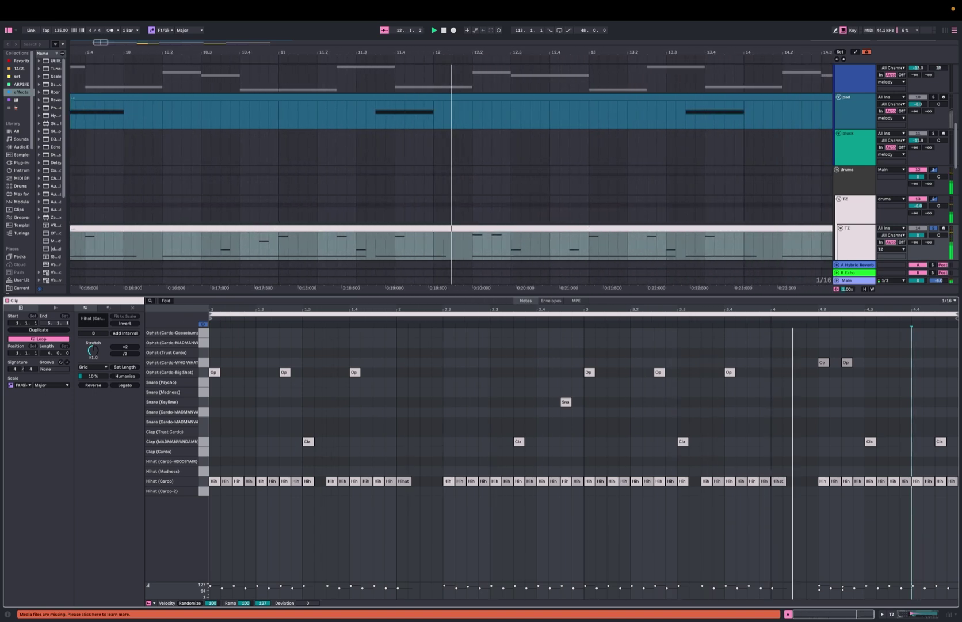
pyautogui.click(498, 315)
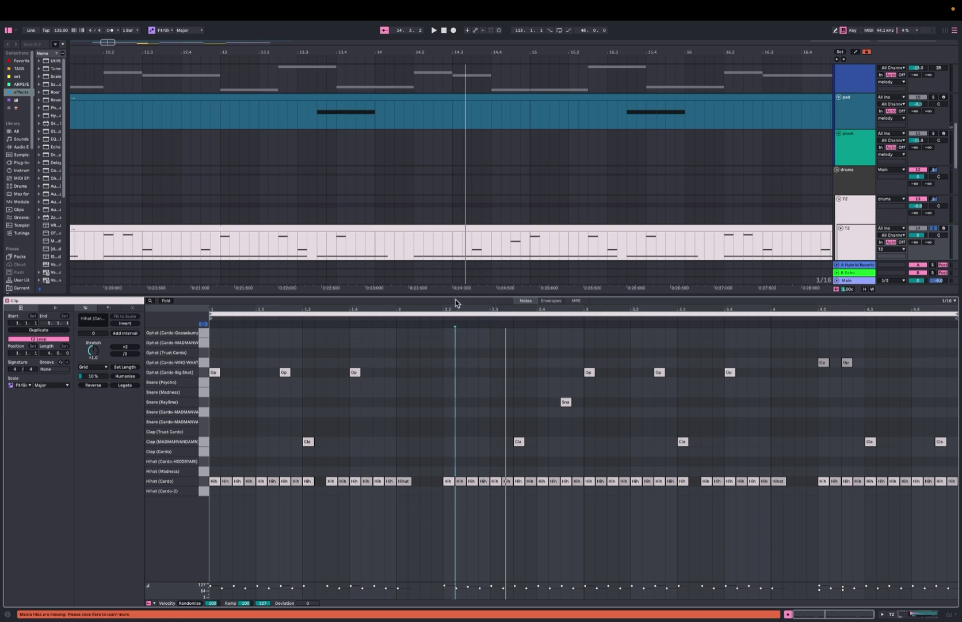
# Shrink the note editor and show the drums group's effect chain of Glue Compressors and an Audio Effect Rack
pyautogui.moveTo(457, 298); pyautogui.dragTo(455, 447)
pyautogui.scroll(-5, 559, 283)
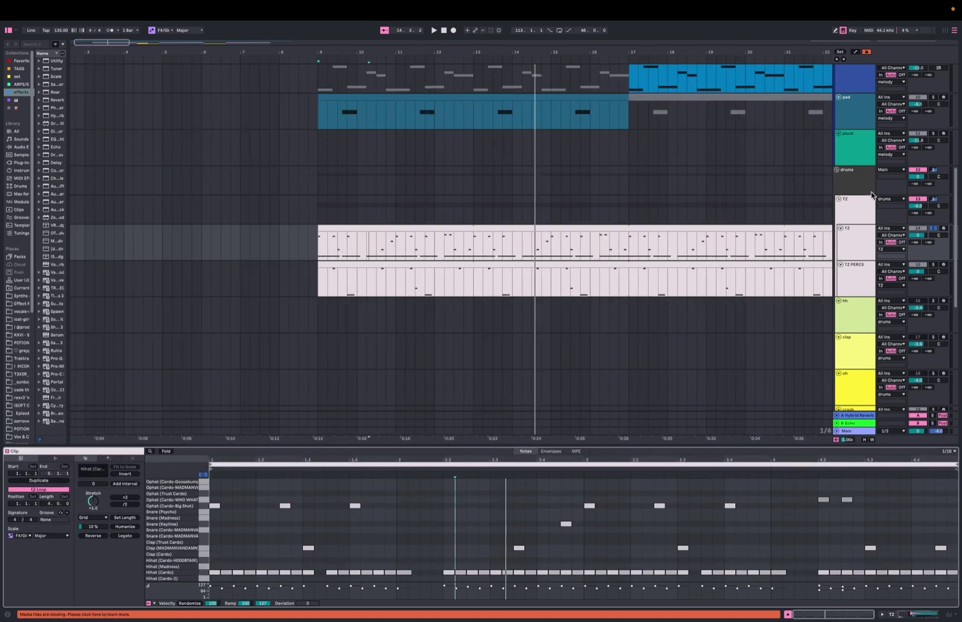
pyautogui.click(847, 220)
pyautogui.click(845, 180)
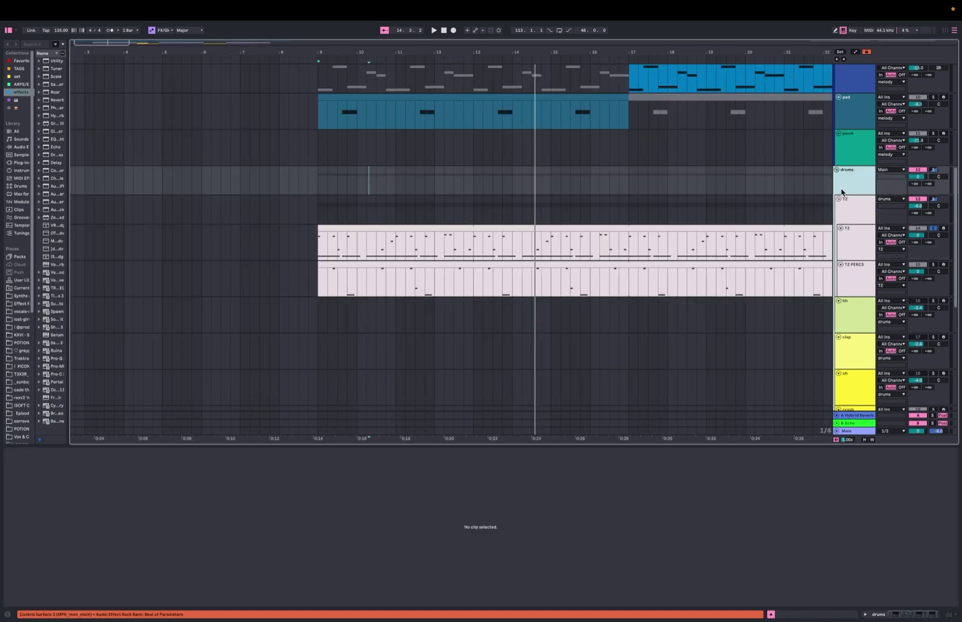
pyautogui.doubleClick(849, 191)
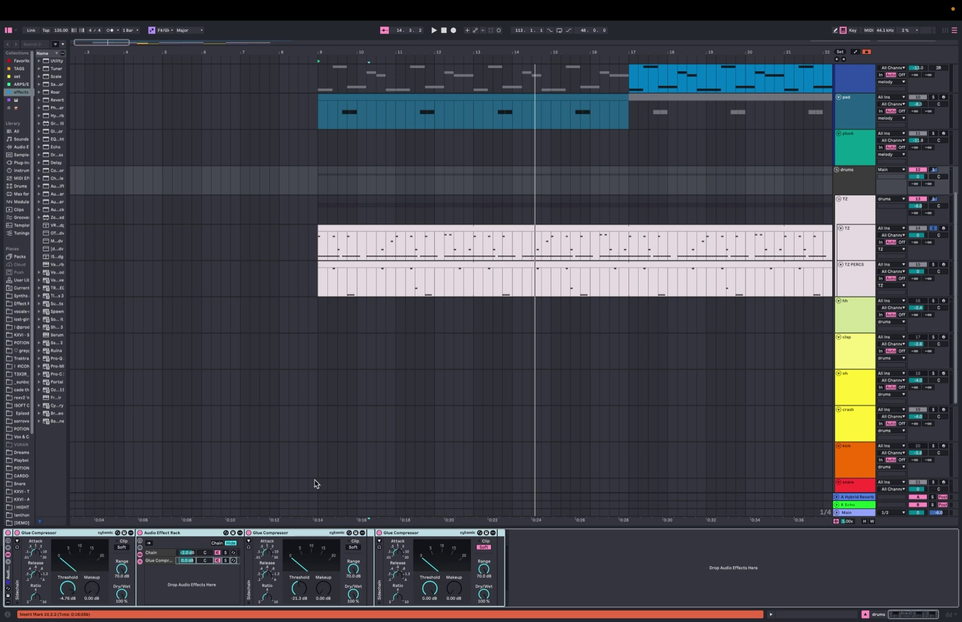
# Search the widened effects browser for "drum" and try adding Drum Buss to the end of the drums group's effect chain
pyautogui.moveTo(69, 76); pyautogui.dragTo(103, 73)
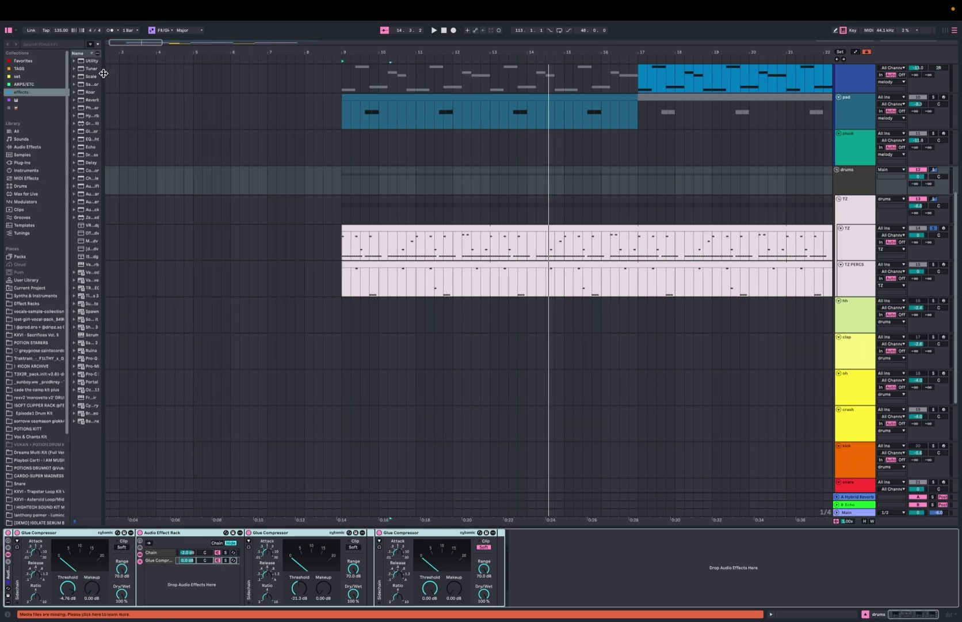
pyautogui.click(80, 45)
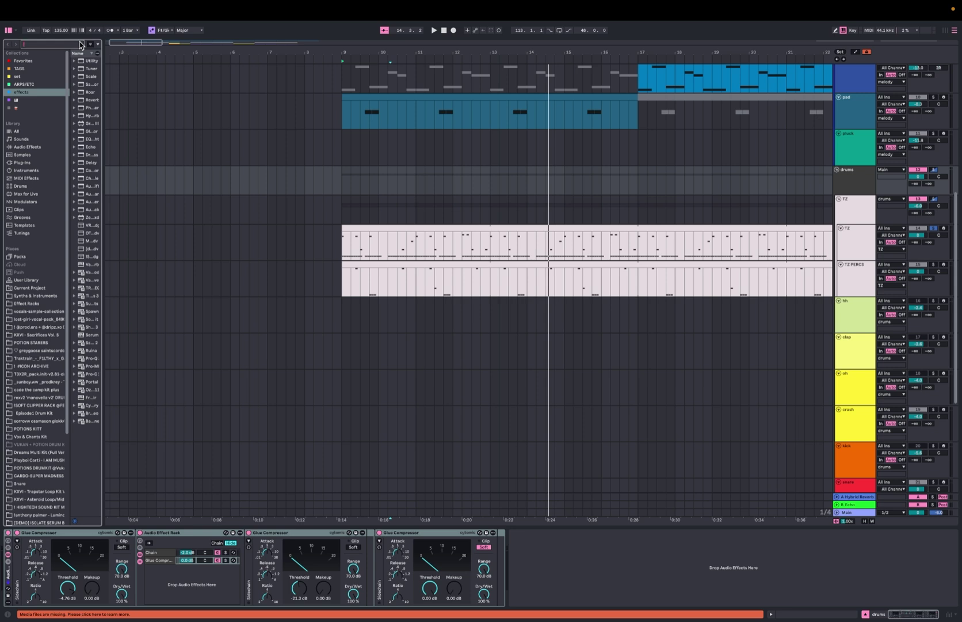
pyautogui.write('drum')
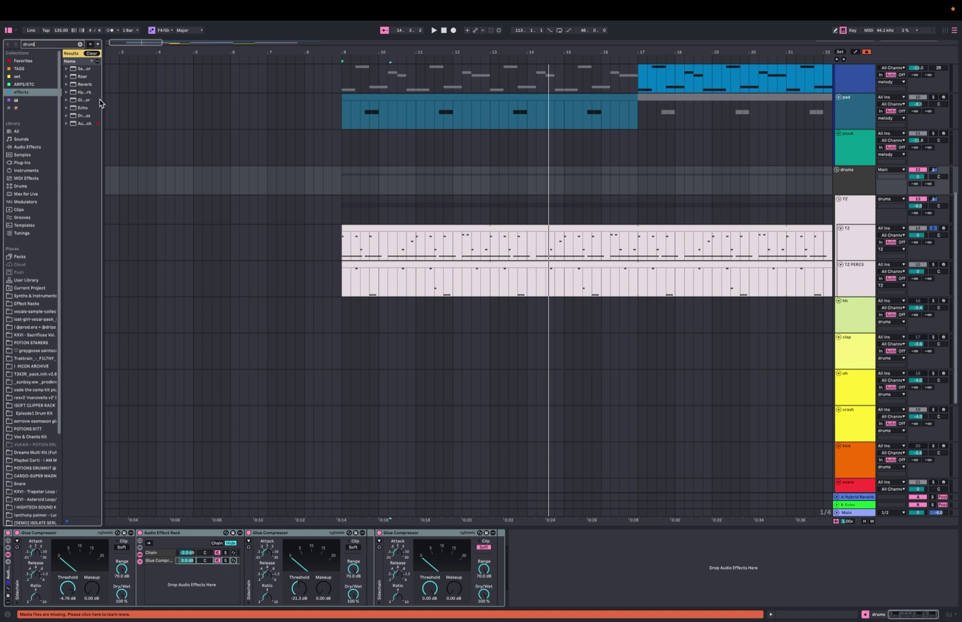
pyautogui.moveTo(101, 102); pyautogui.dragTo(167, 98)
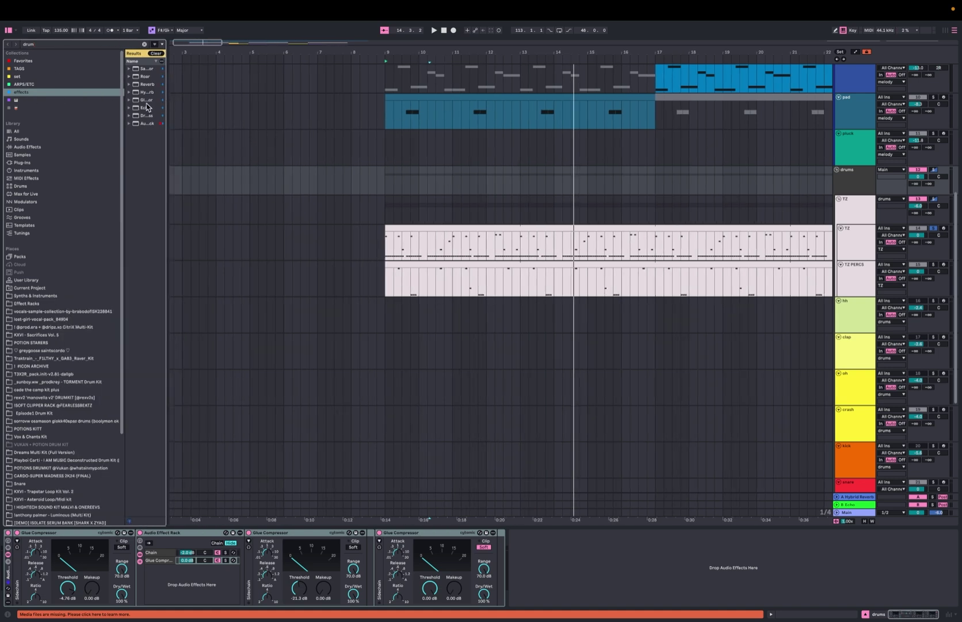
pyautogui.click(147, 116)
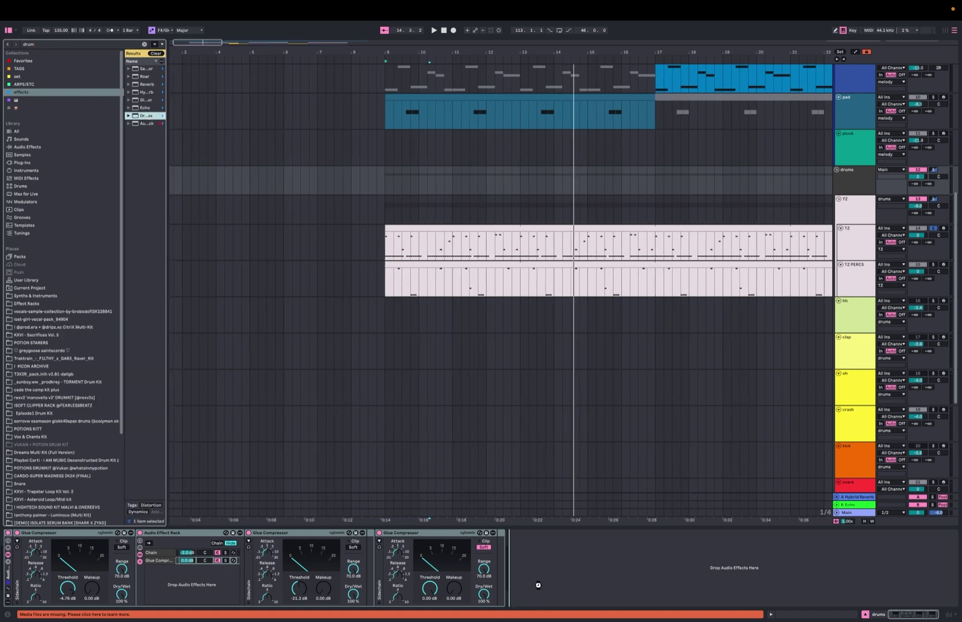
pyautogui.moveTo(539, 584); pyautogui.dragTo(538, 585)
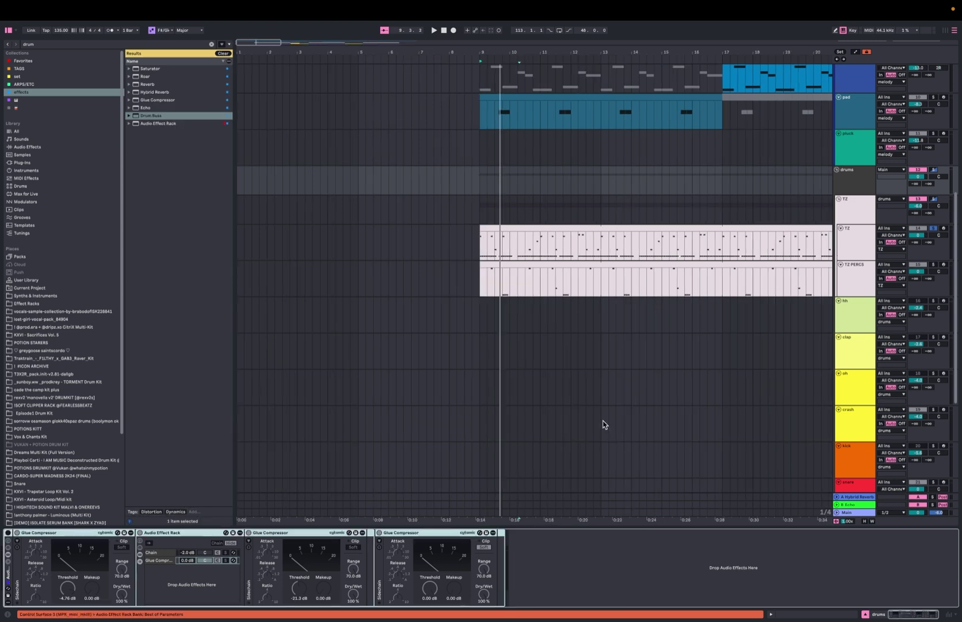
# Solo the TZ PERCS track, open its percussion clip in an enlarged note editor and play it
pyautogui.hscroll(3, 604, 424)
pyautogui.scroll(-2, 604, 424)
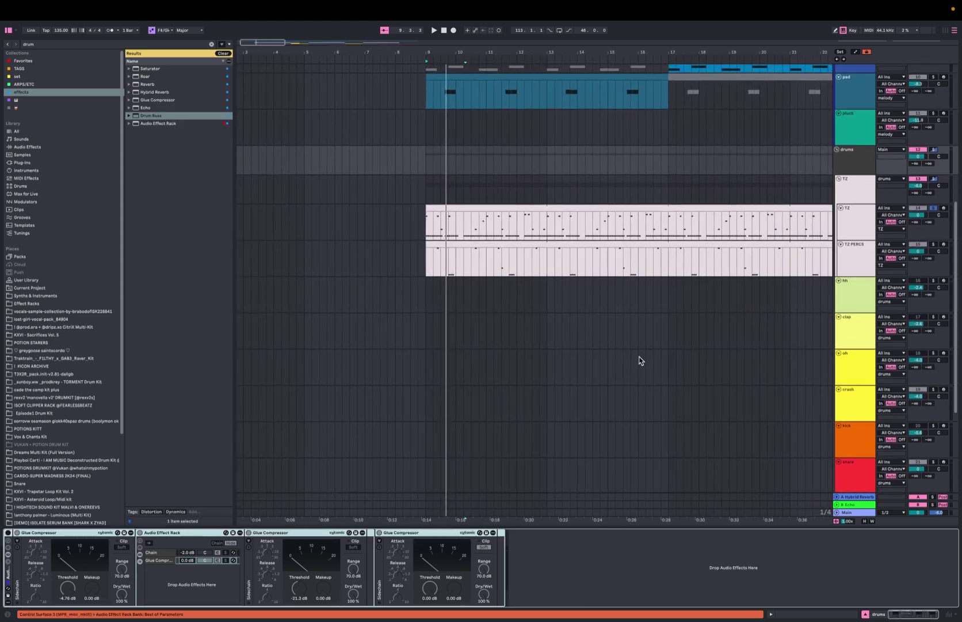
pyautogui.click(934, 244)
pyautogui.doubleClick(564, 244)
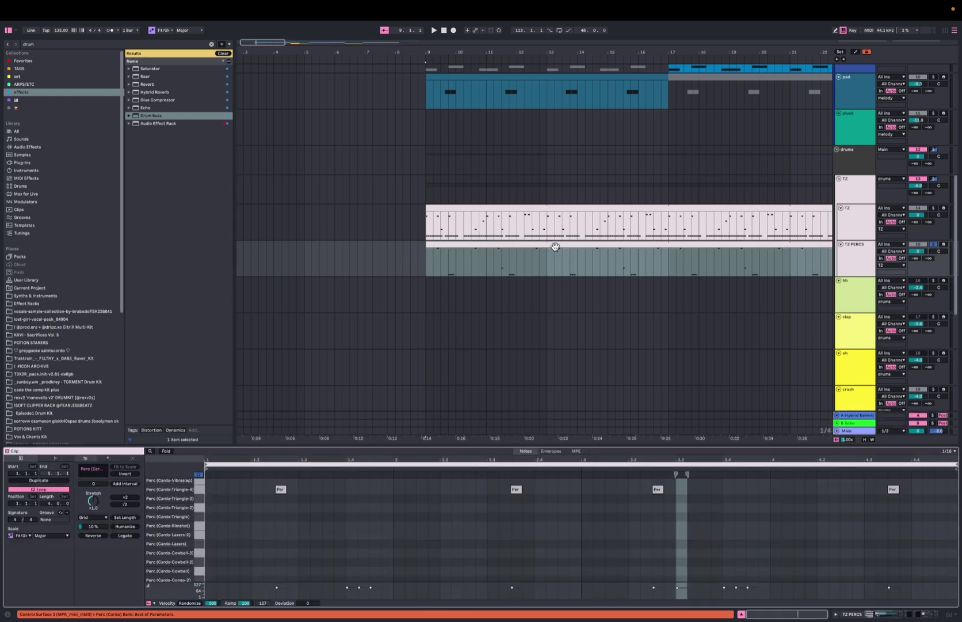
pyautogui.moveTo(441, 451); pyautogui.dragTo(464, 223)
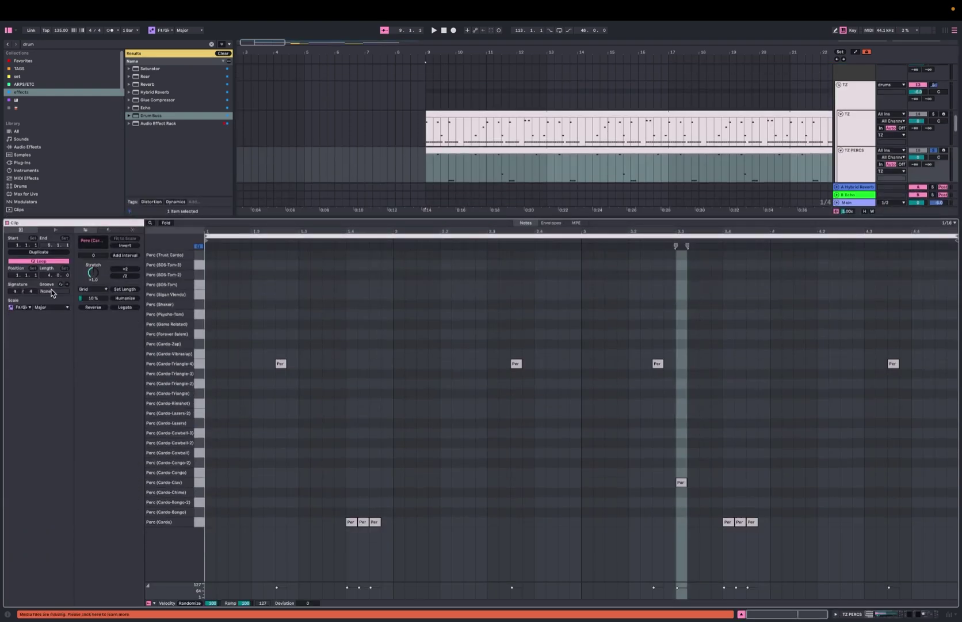
pyautogui.press('space')
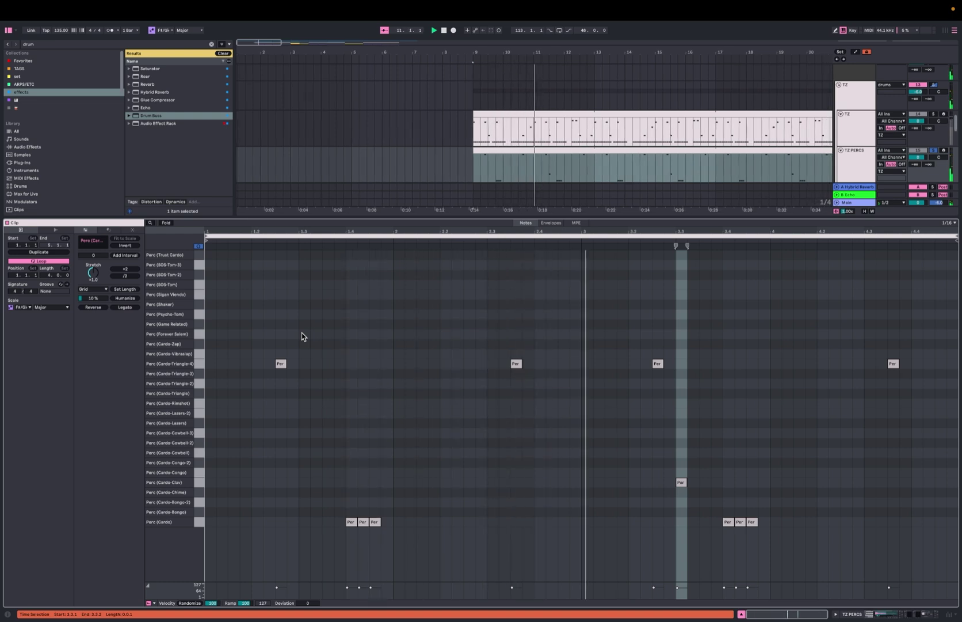
pyautogui.click(302, 336)
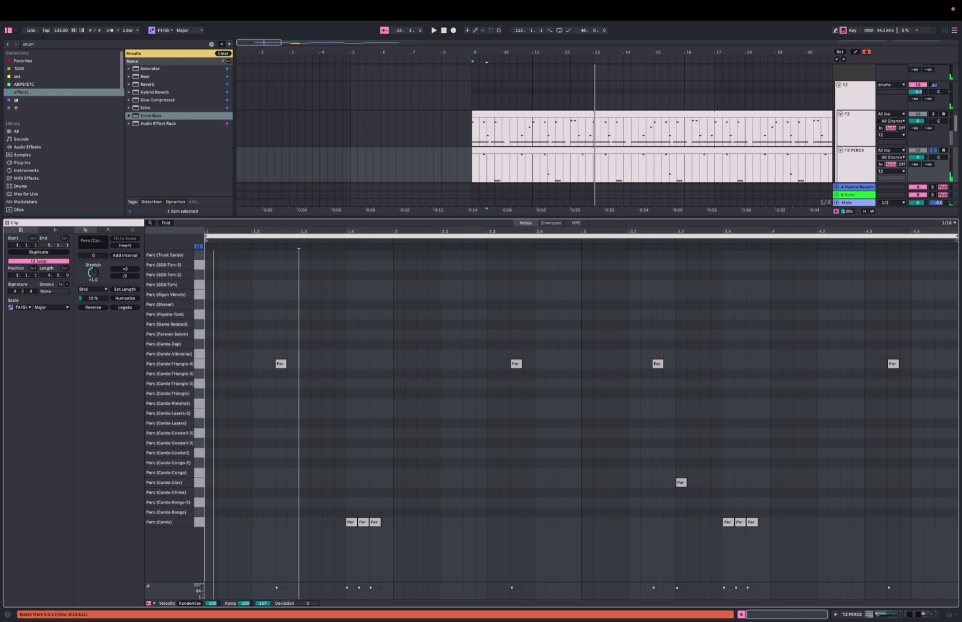
# Solo the TZ group to play both drum tracks together, and mark bars 9 to 13 on the upper TZ track
pyautogui.click(933, 326)
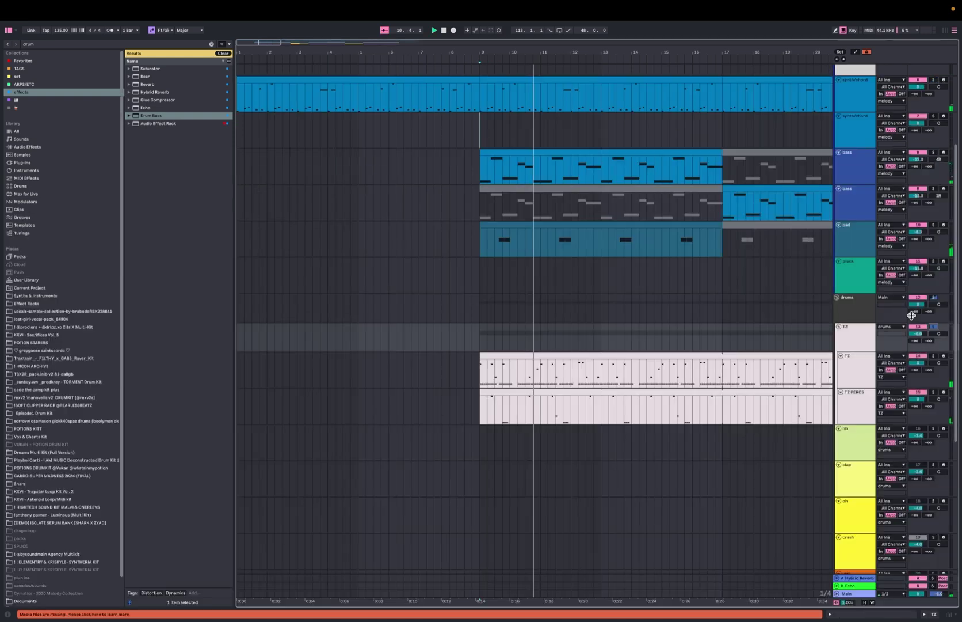
pyautogui.press('space')
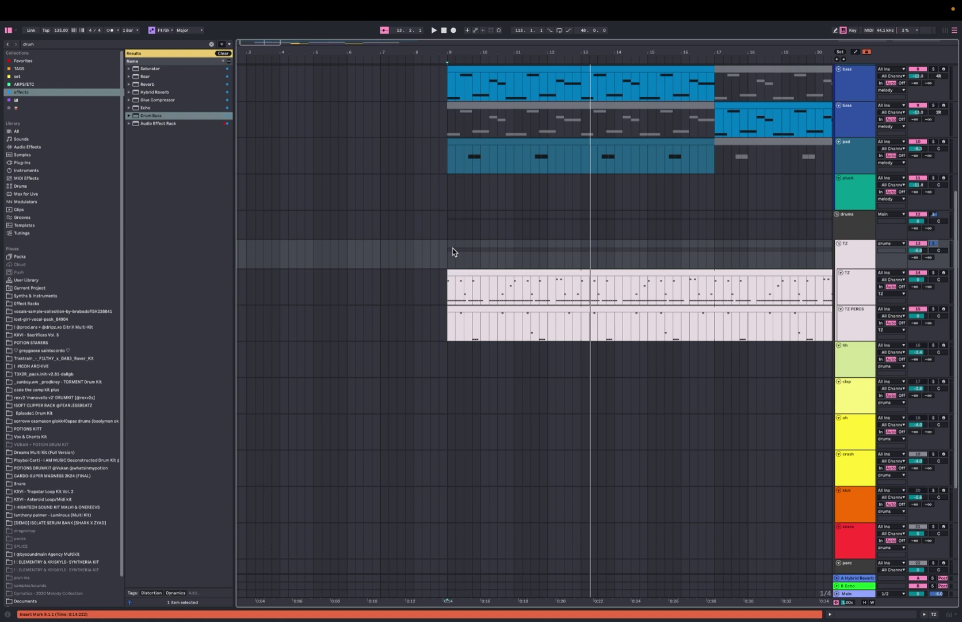
pyautogui.scroll(2, 452, 251)
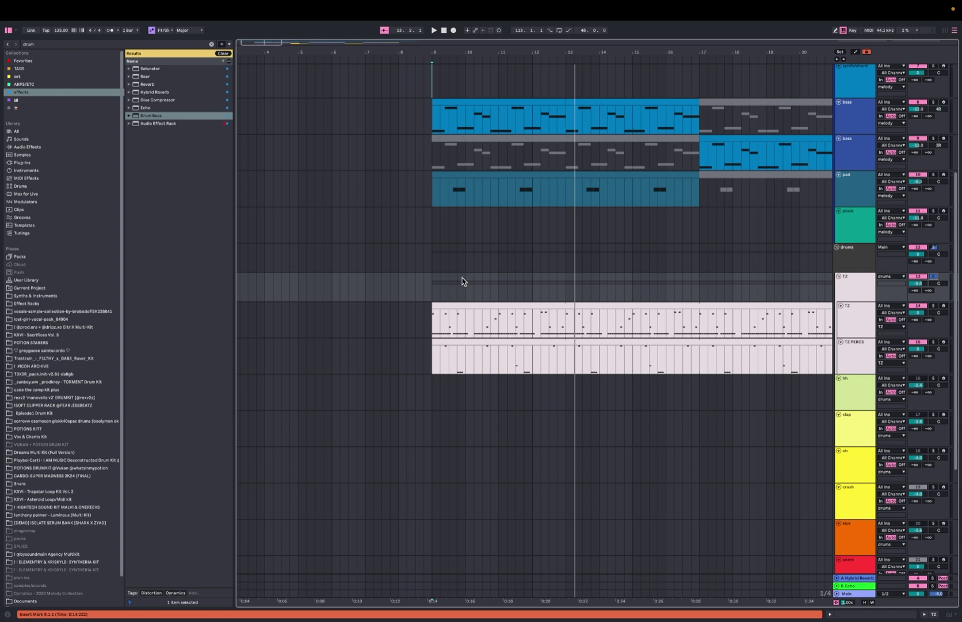
pyautogui.moveTo(433, 300); pyautogui.dragTo(564, 313)
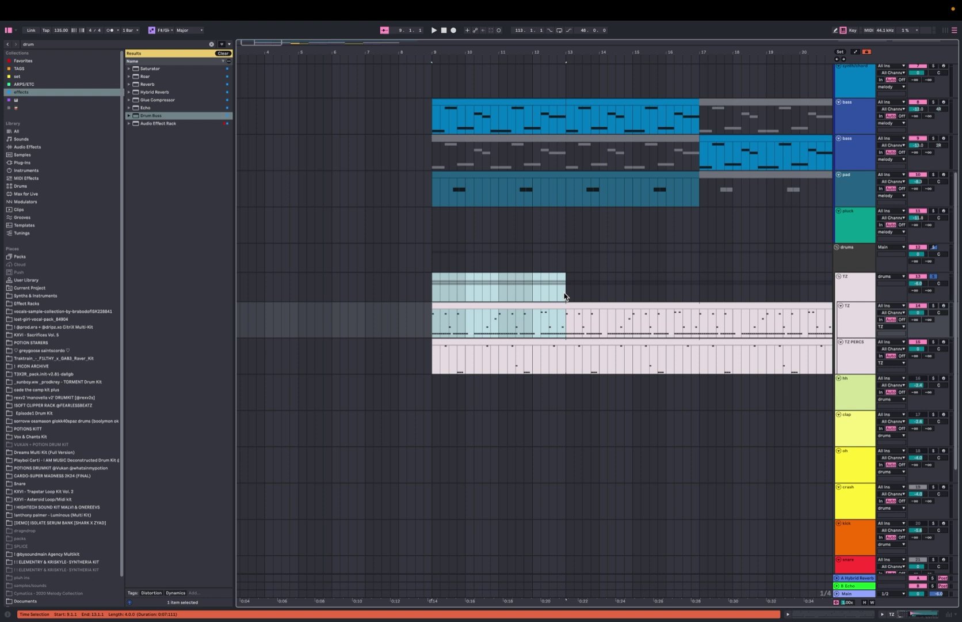
# Place the insert marker at bar 9 and show the upper 808 track's sampler and effect chain
pyautogui.scroll(-5, 464, 447)
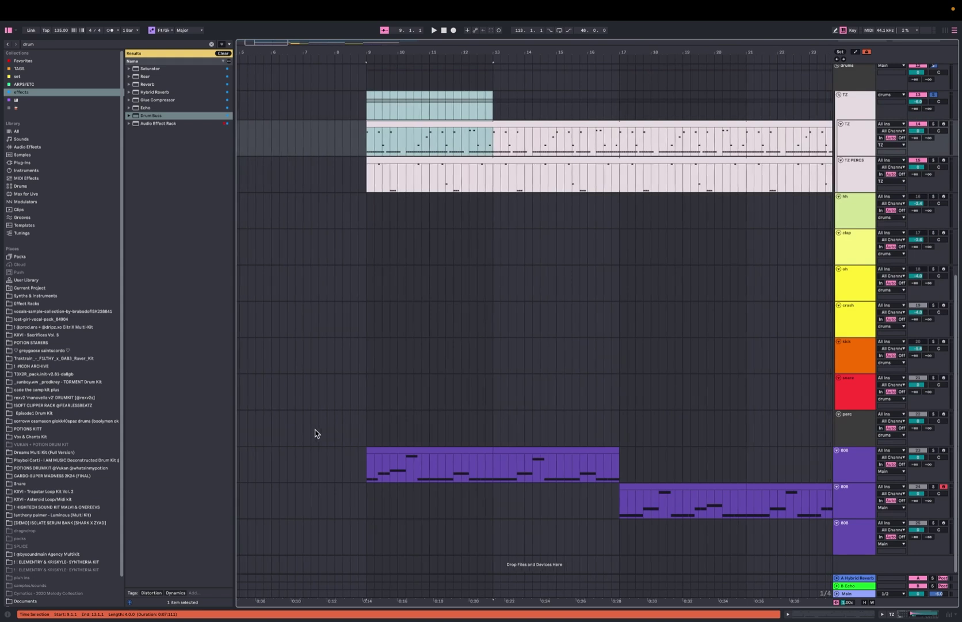
pyautogui.click(365, 430)
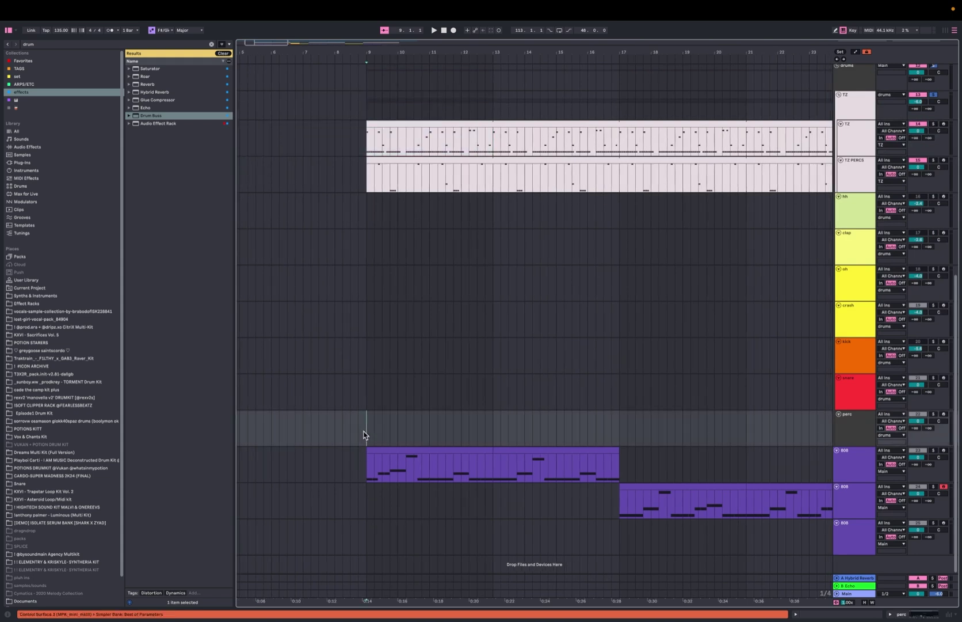
pyautogui.doubleClick(836, 467)
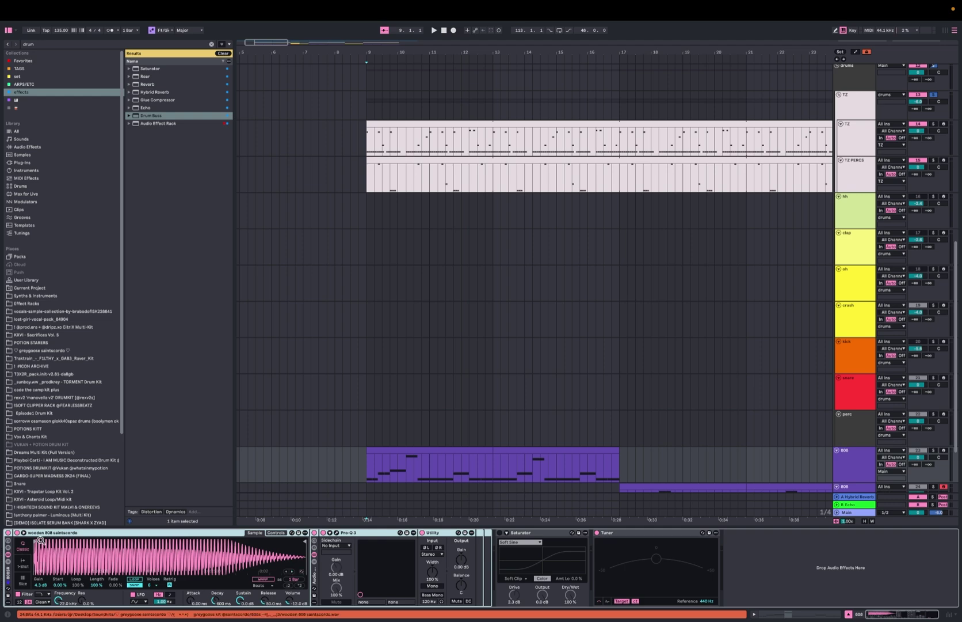
pyautogui.scroll(1, 483, 436)
pyautogui.scroll(-4, 485, 436)
# Open the 808 notes in an enlarged editor, solo the 808 tracks and play the pattern
pyautogui.doubleClick(470, 368)
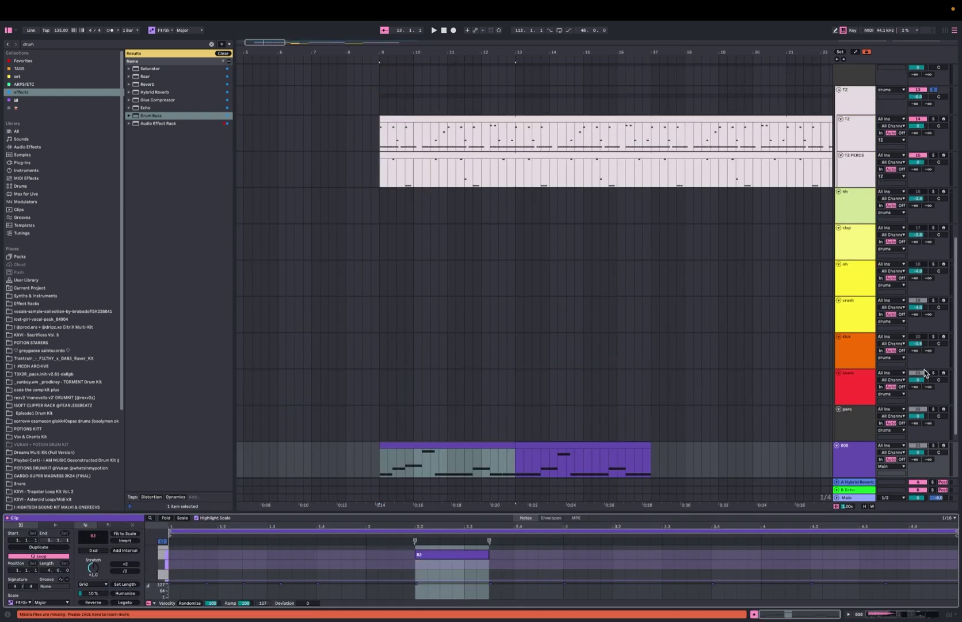
pyautogui.scroll(-4, 889, 427)
pyautogui.scroll(-1, 889, 431)
pyautogui.click(934, 391)
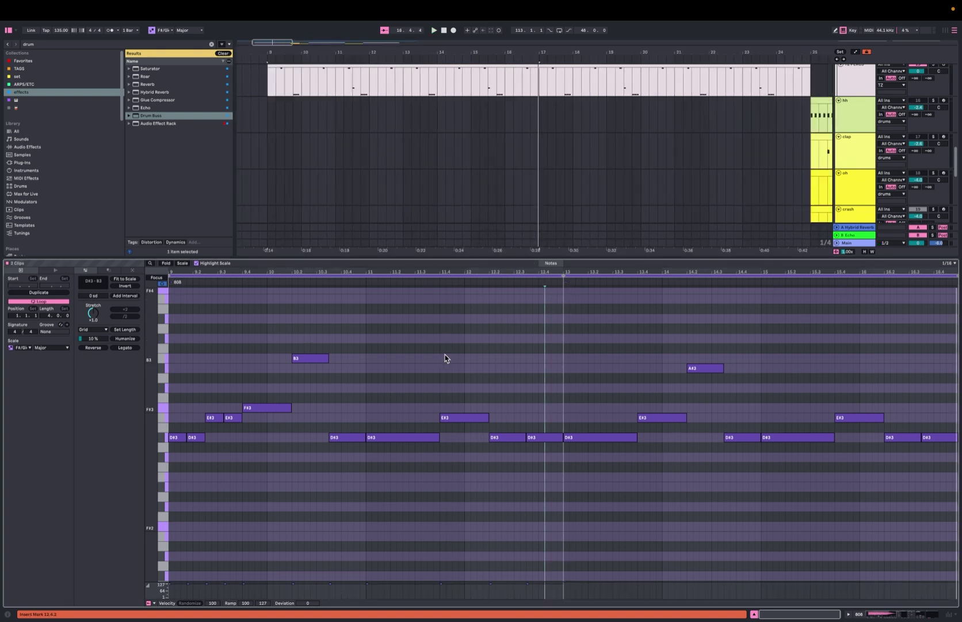
# Shrink the note editor and inspect the cut bands of the upper 808 track's Pro-Q 3, closing the plug-in window when done
pyautogui.moveTo(499, 260); pyautogui.dragTo(506, 443)
pyautogui.scroll(-3, 632, 284)
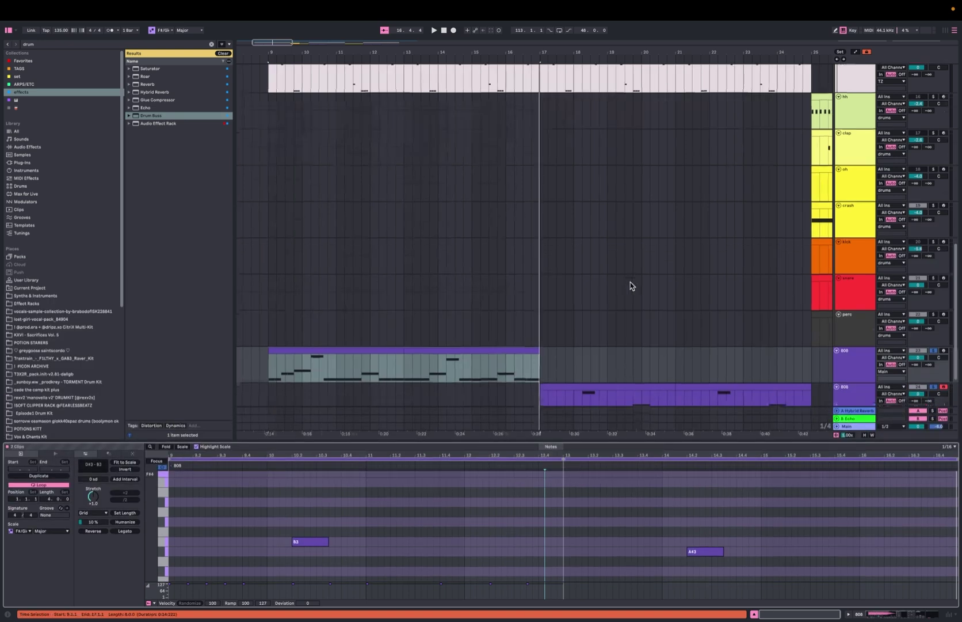
pyautogui.hscroll(-2, 631, 283)
pyautogui.click(859, 311)
pyautogui.doubleClick(859, 314)
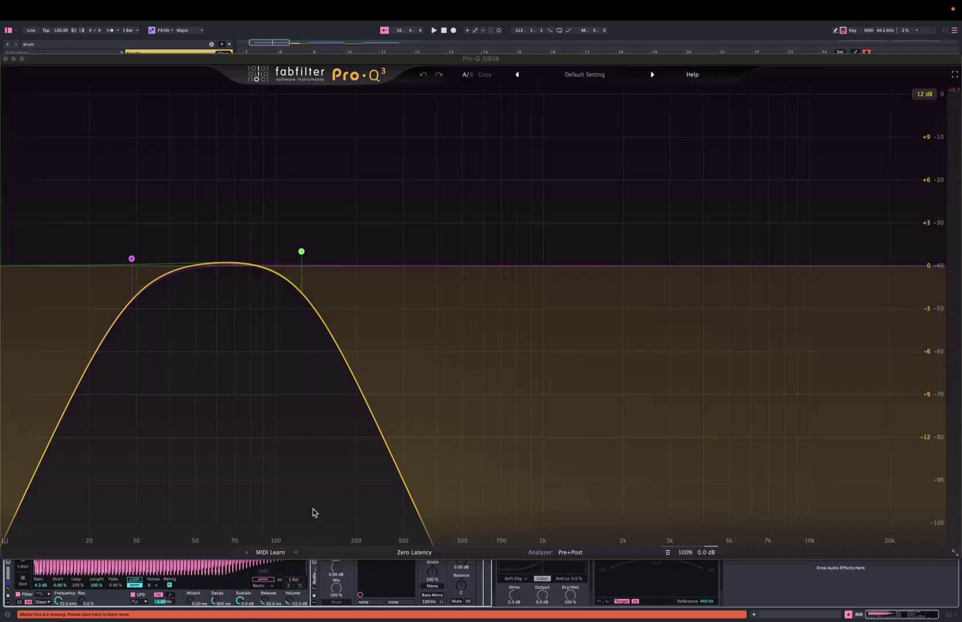
pyautogui.click(337, 532)
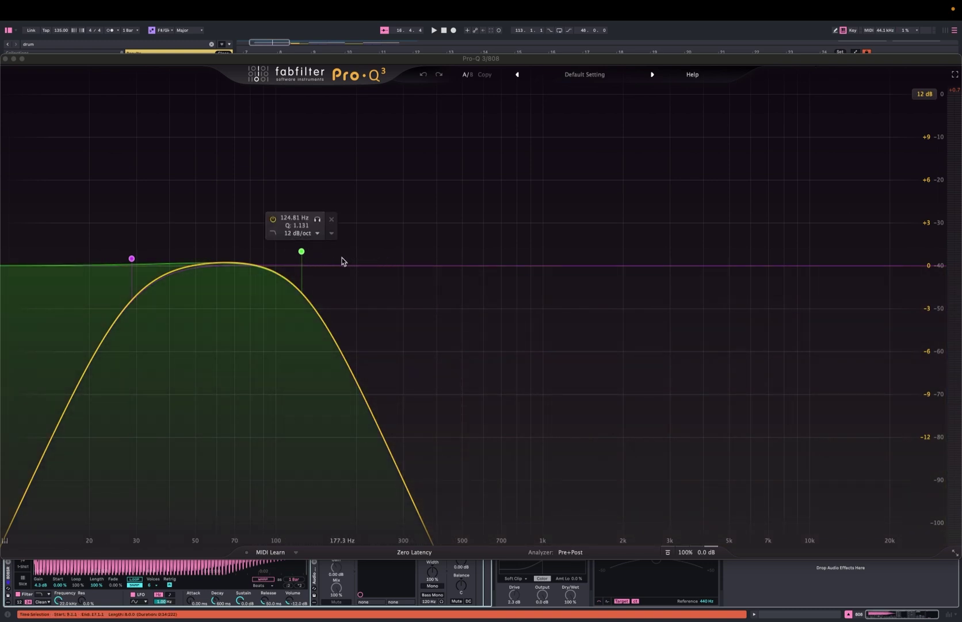
pyautogui.click(6, 58)
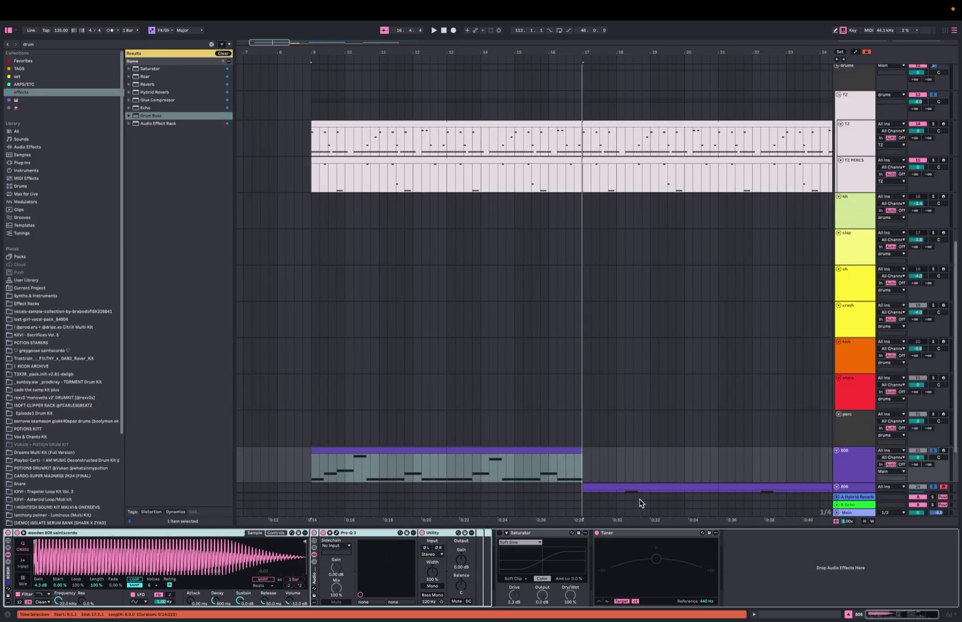
# Switch to the Session View mixer and show the Main track's effect chain
pyautogui.scroll(-3, 640, 500)
pyautogui.press('Tab')
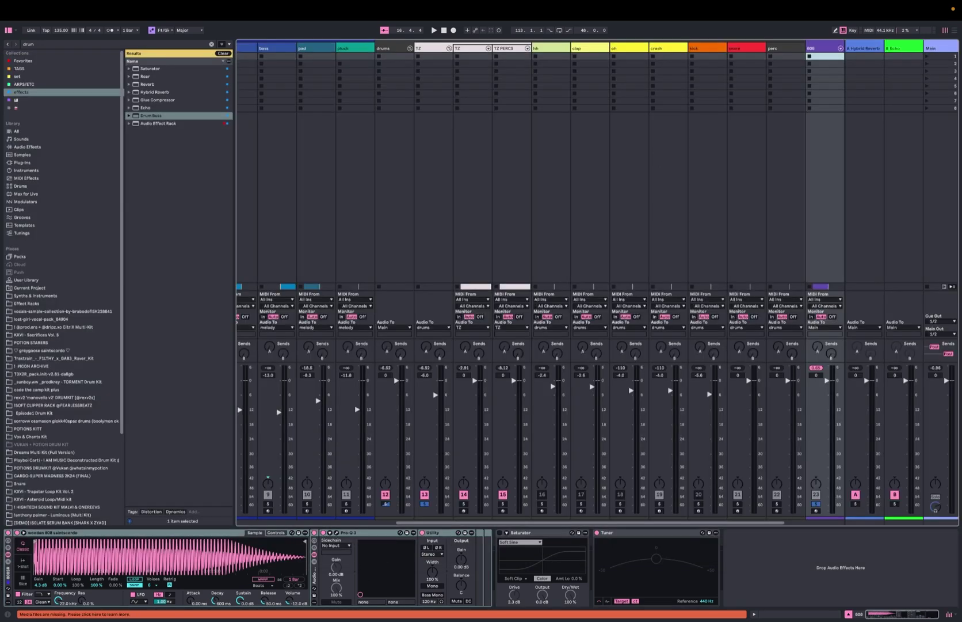
pyautogui.click(943, 50)
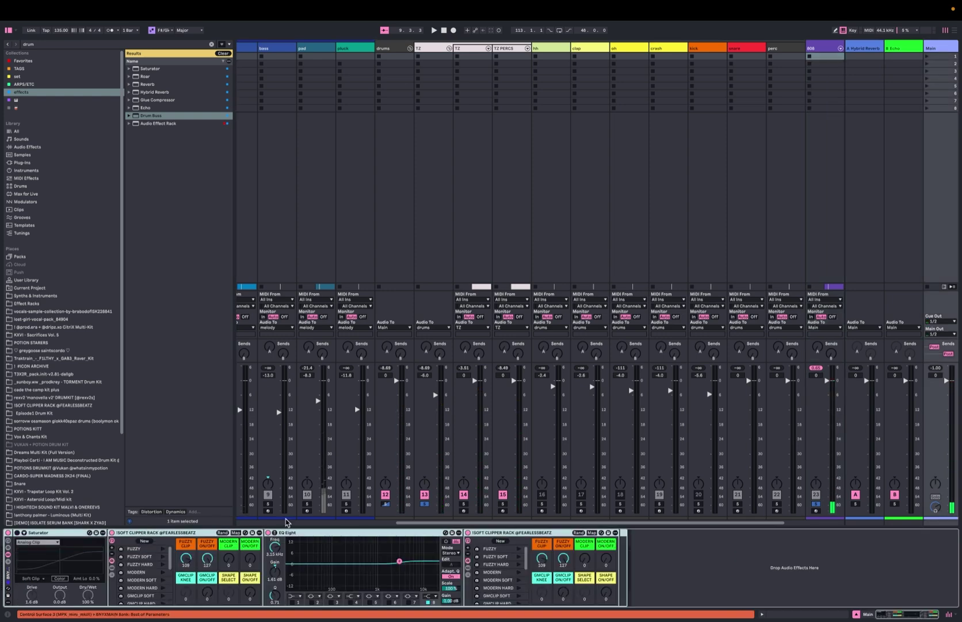
# Return to the Arrangement View, place the insert marker at bar 9 and show the upper 808 track's device chain
pyautogui.press('Tab')
pyautogui.click(567, 369)
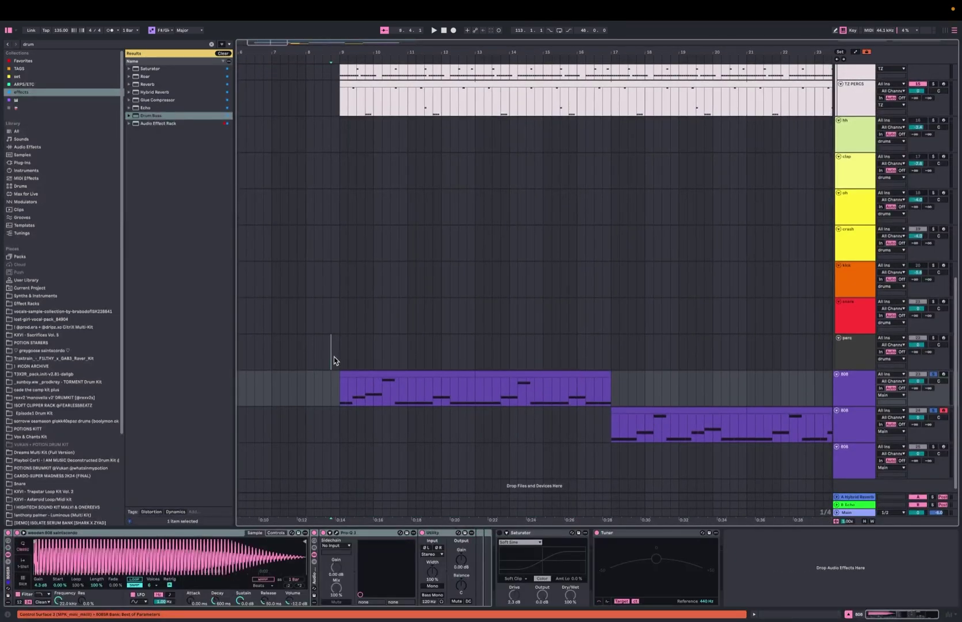
pyautogui.click(335, 360)
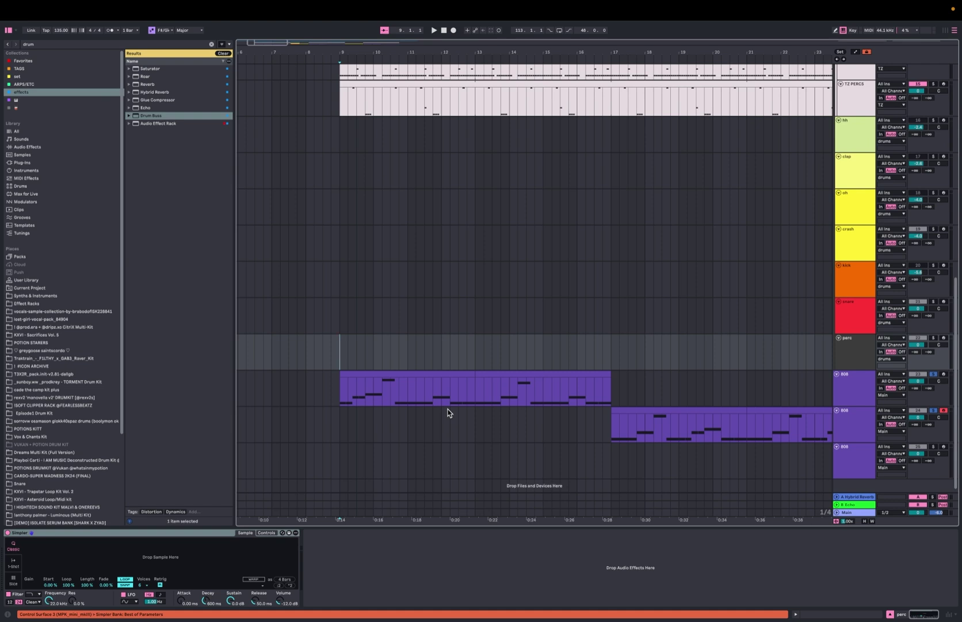
pyautogui.click(847, 399)
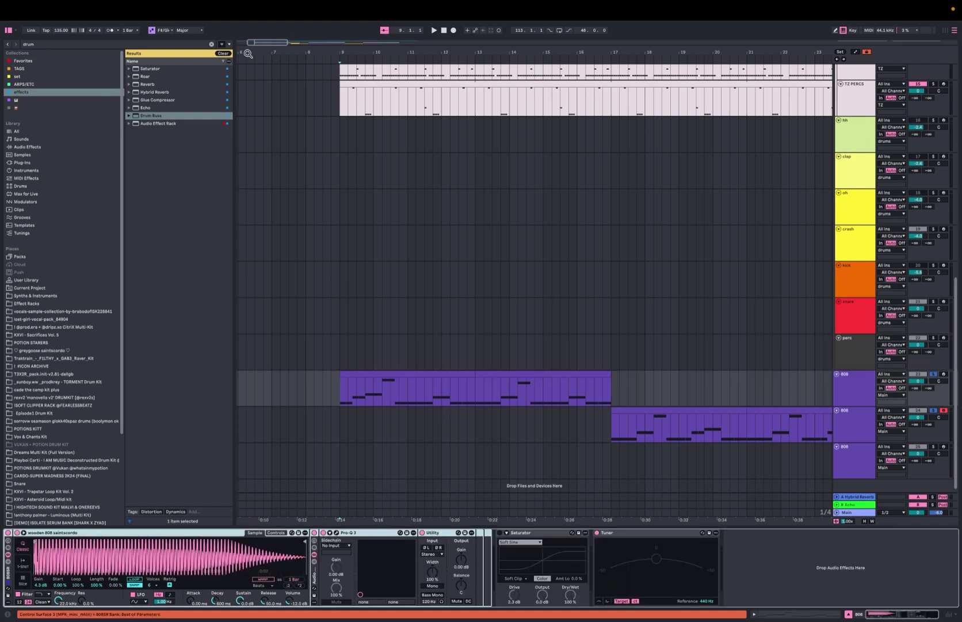
# Search the effects for "satur", add a Saturator before the existing one on the upper 808 track and view its curve types
pyautogui.click(224, 53)
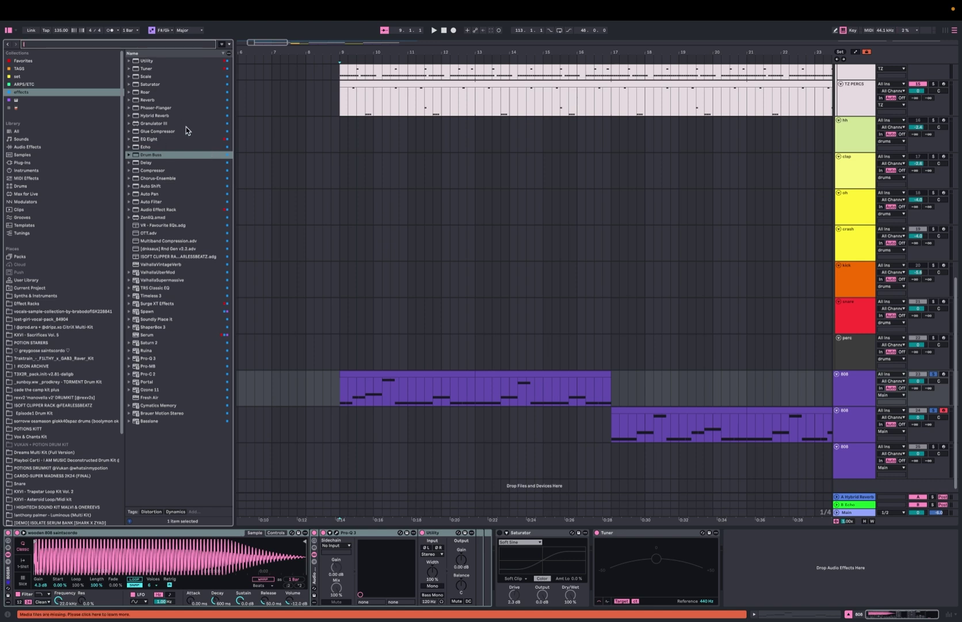
pyautogui.write('satur')
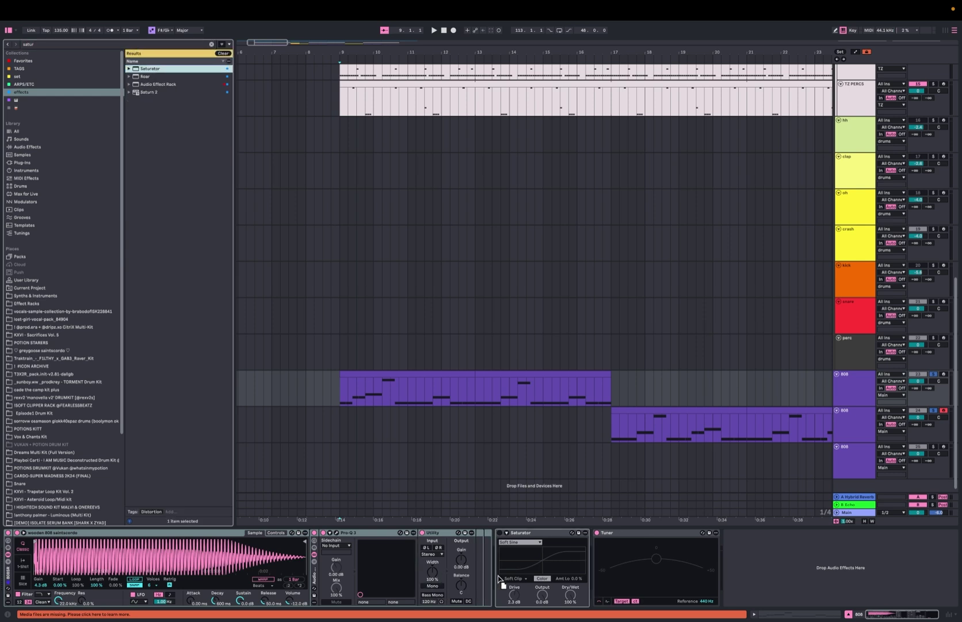
pyautogui.moveTo(499, 575); pyautogui.dragTo(496, 575)
pyautogui.click(528, 543)
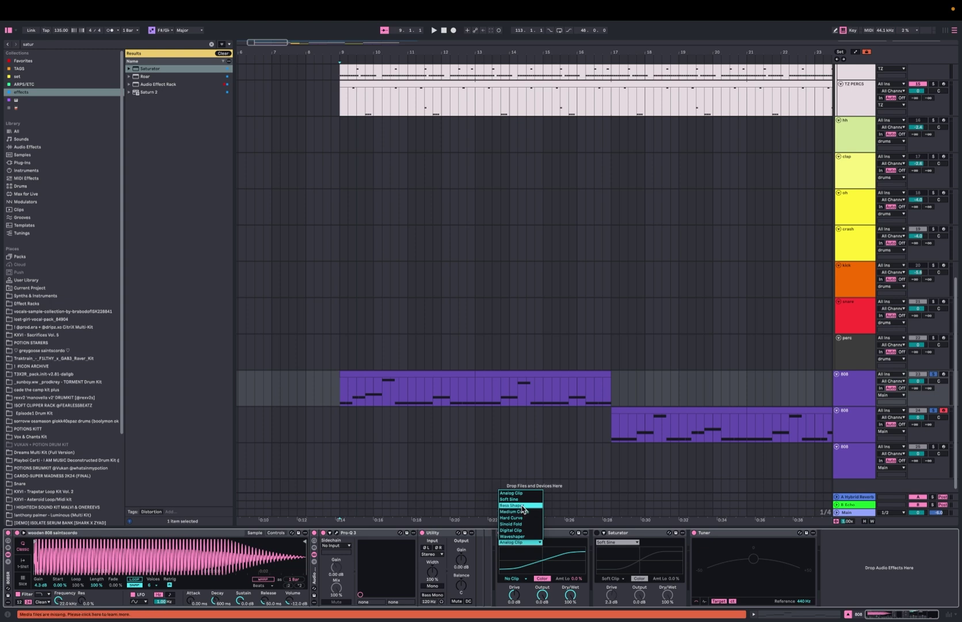
pyautogui.click(550, 561)
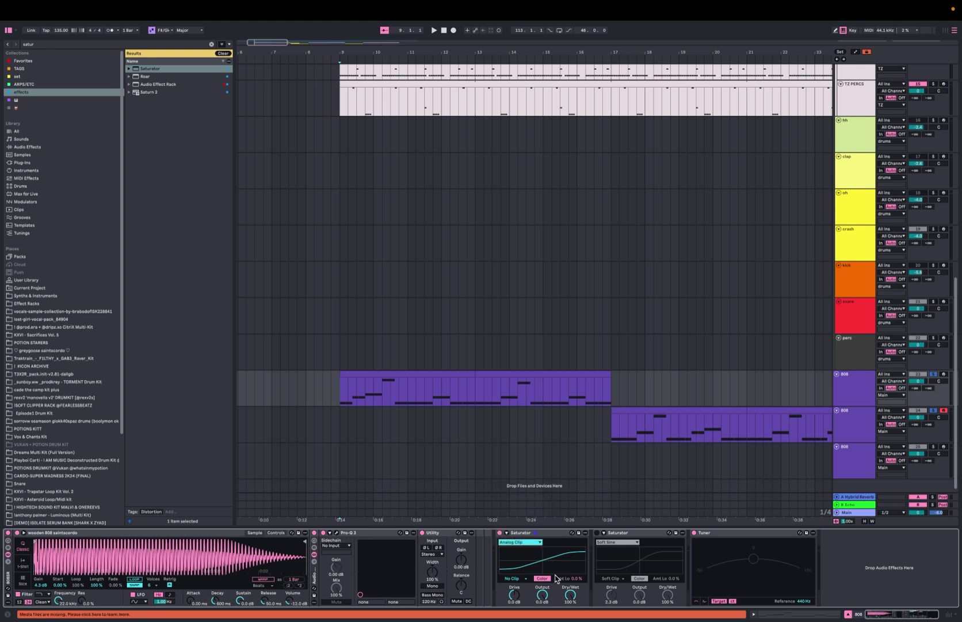
# Check the middle 808 track's device chain, and turn off and delete the added Analog Clip Saturator on the upper 808 track
pyautogui.click(459, 423)
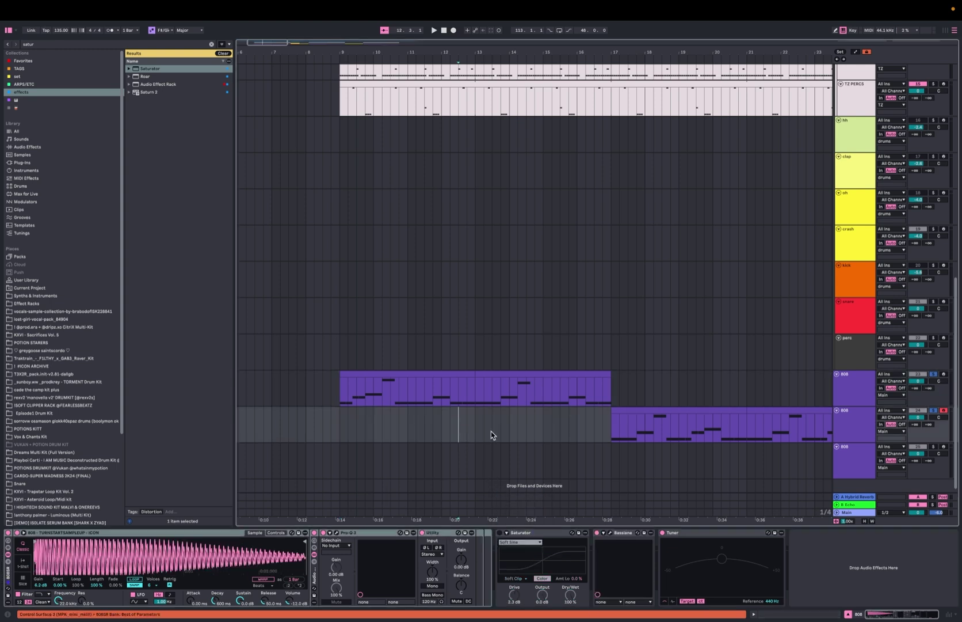
pyautogui.click(849, 418)
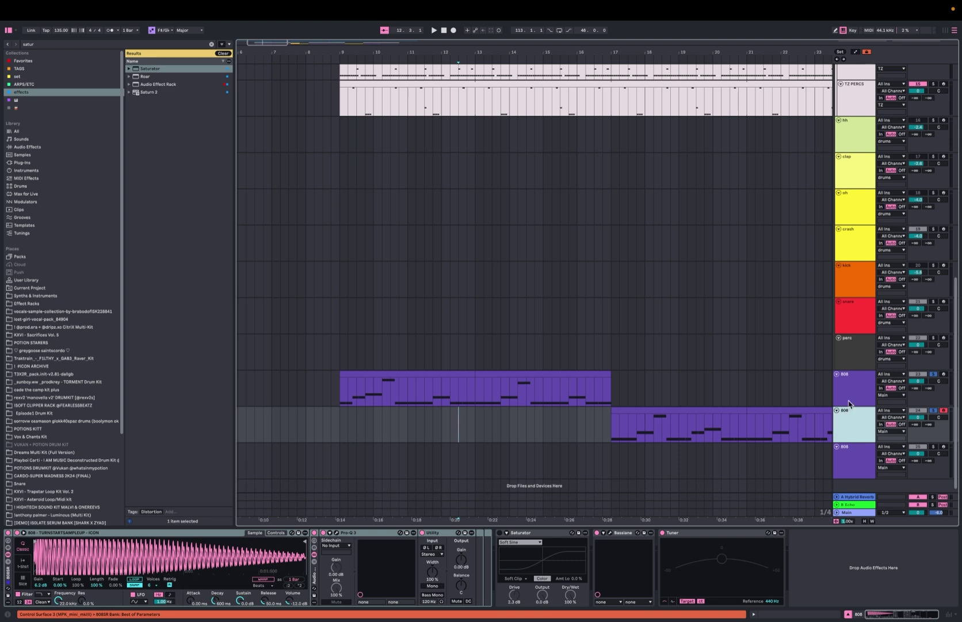
pyautogui.click(849, 403)
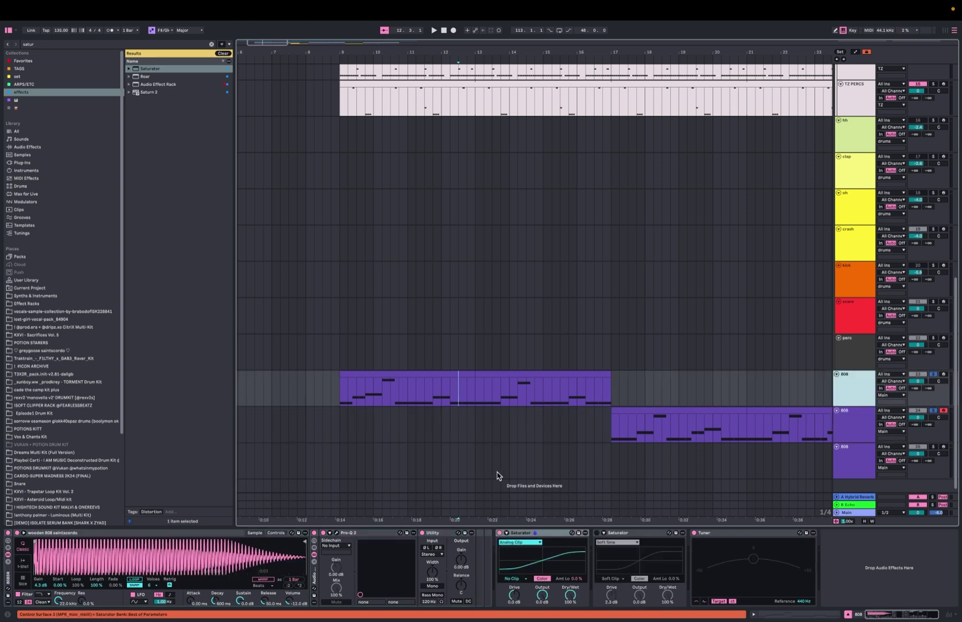
pyautogui.click(499, 533)
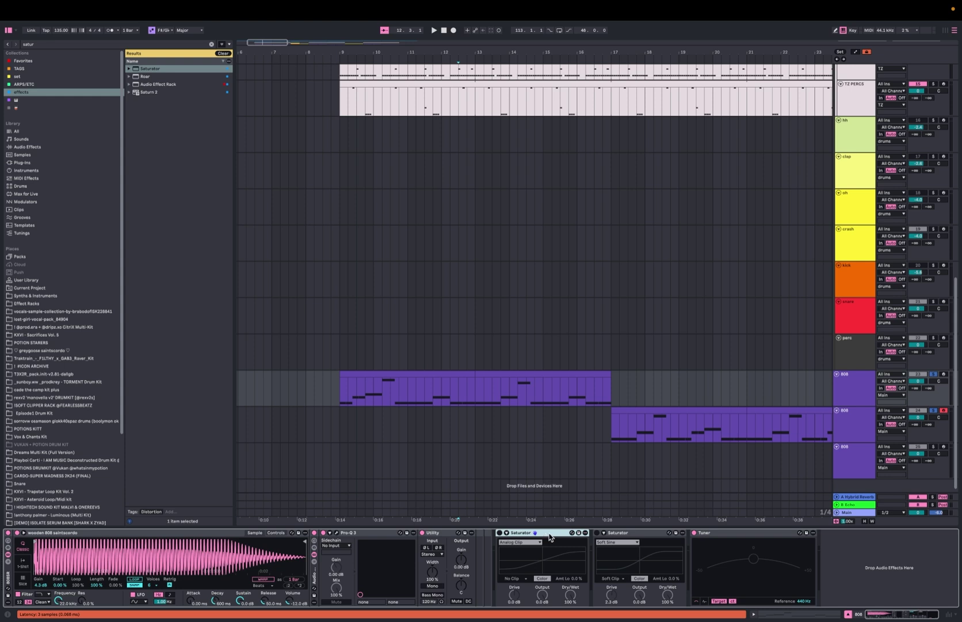
pyautogui.press('Delete')
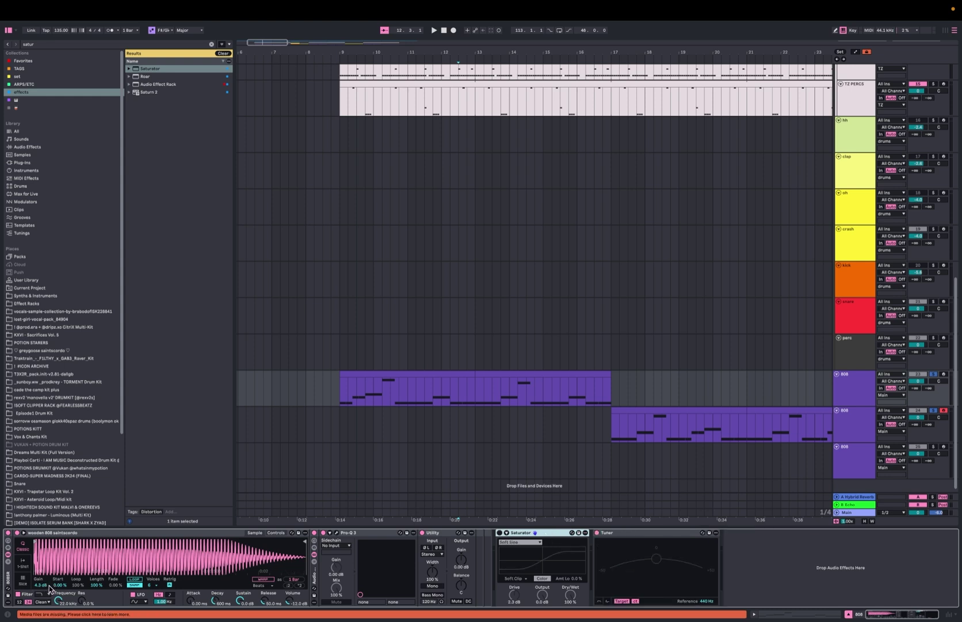
# Inspect the cut bands in the middle 808 track's Pro-Q 3 and close the plug-in window
pyautogui.click(851, 434)
pyautogui.hscroll(3, 582, 345)
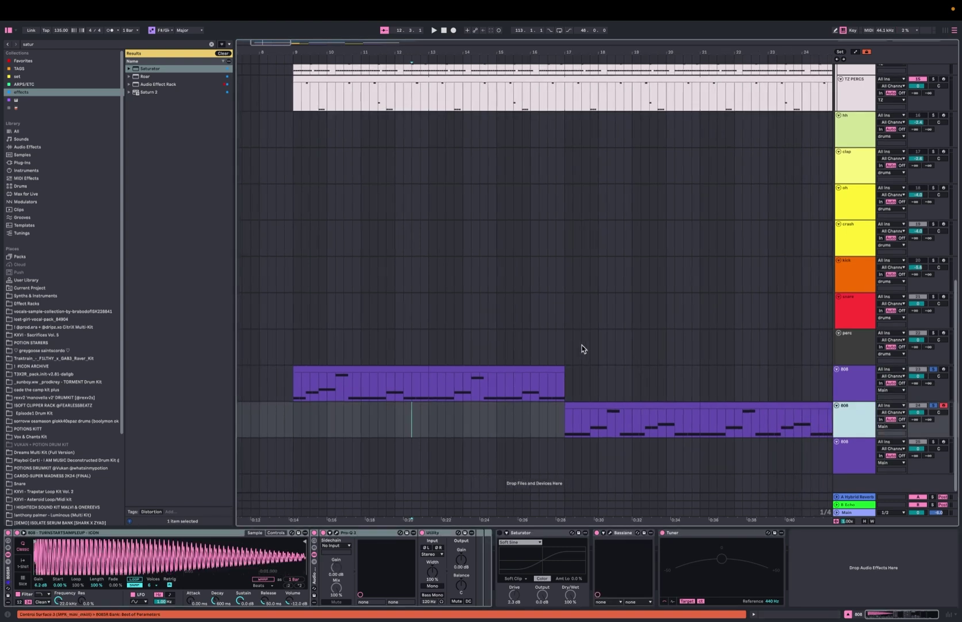
pyautogui.click(337, 533)
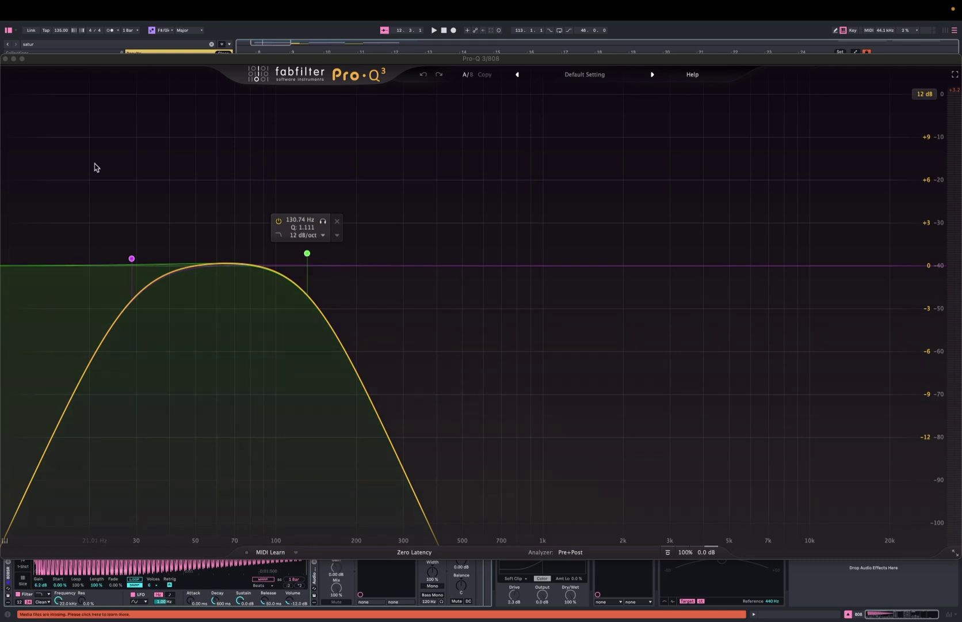
pyautogui.click(2, 59)
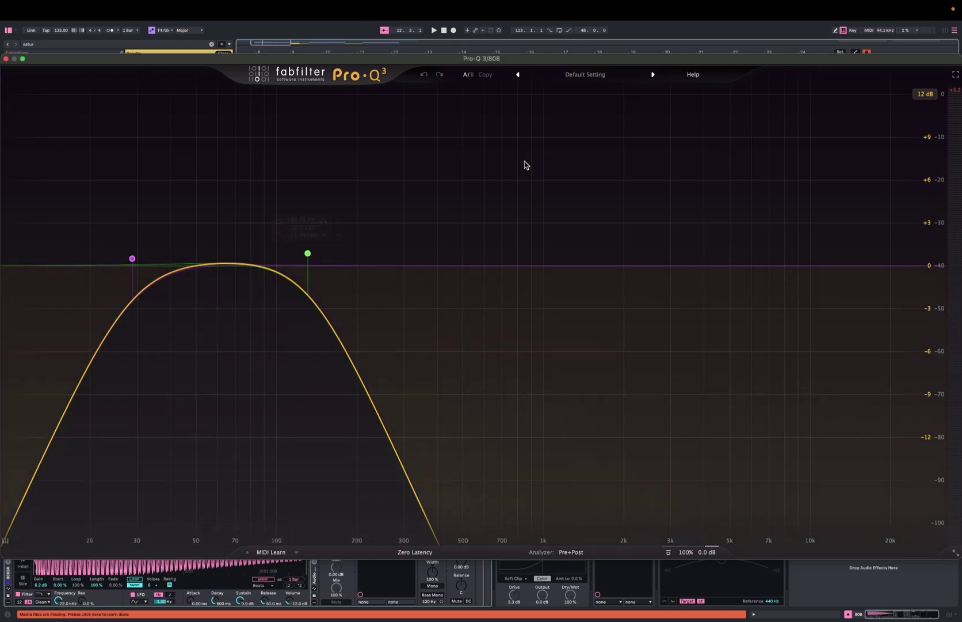
pyautogui.click(5, 59)
pyautogui.hscroll(1, 571, 254)
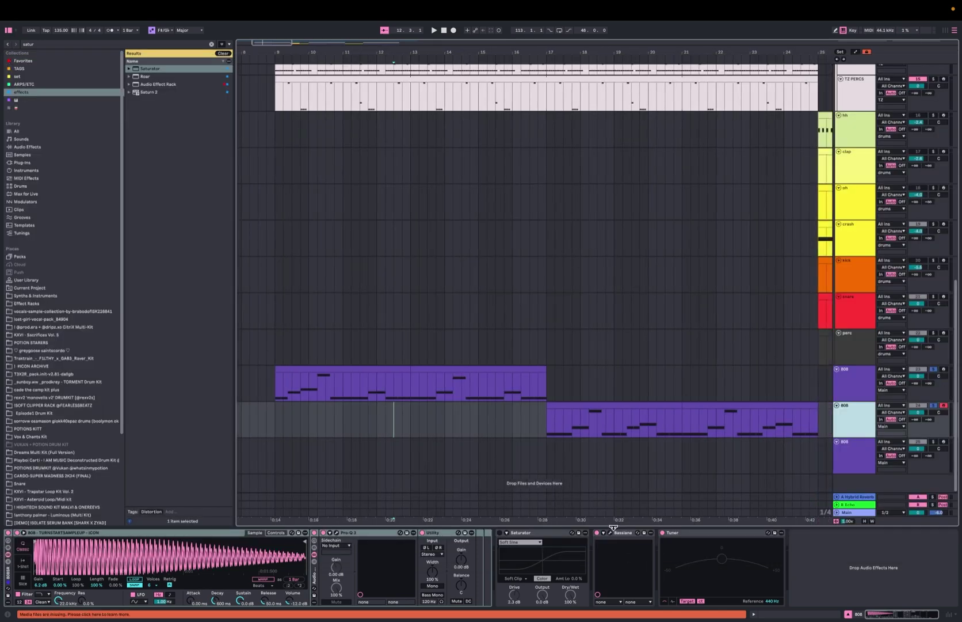
# Open the middle 808 track's Basslane, examine its width and side harmonics settings, and close the plug-in window
pyautogui.click(862, 378)
pyautogui.click(854, 412)
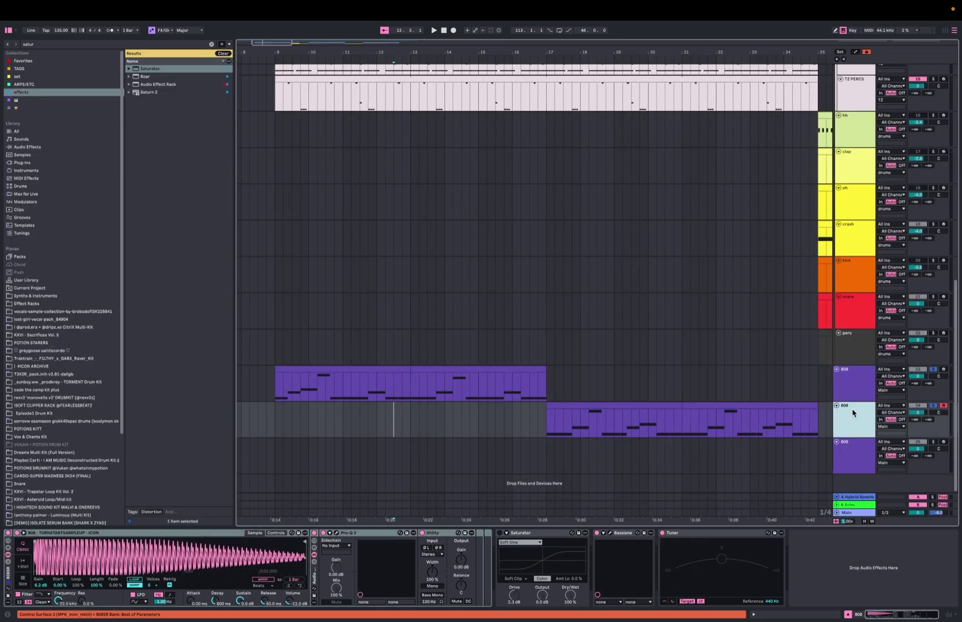
pyautogui.click(612, 533)
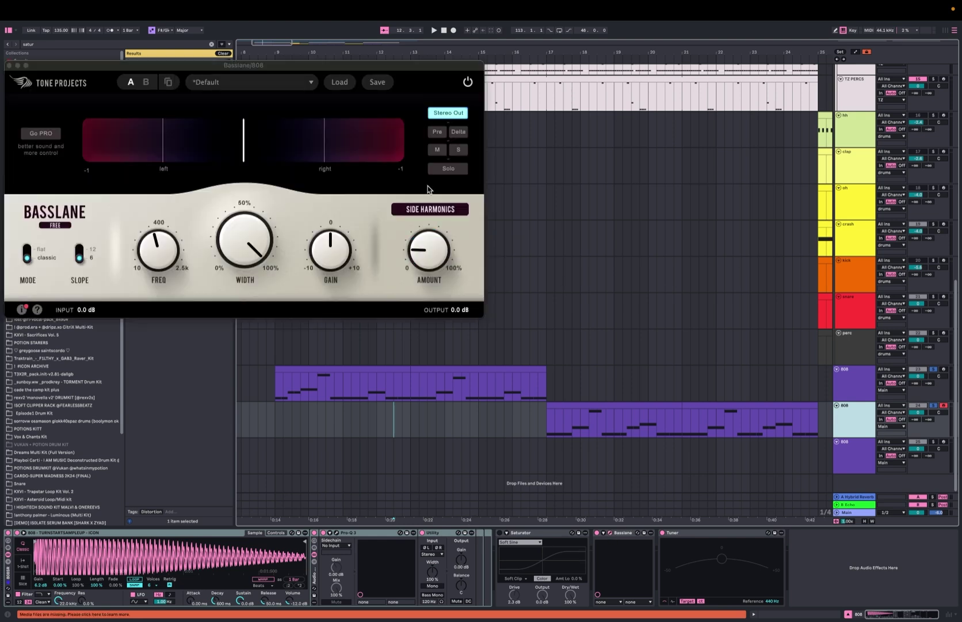
pyautogui.moveTo(340, 63); pyautogui.dragTo(499, 80)
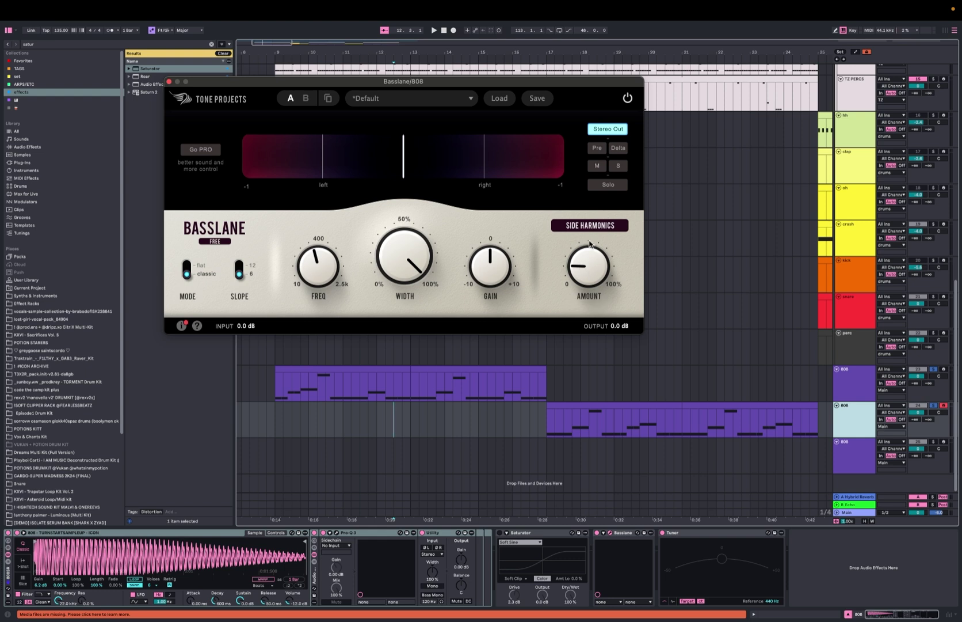
pyautogui.moveTo(611, 263)
pyautogui.moveTo(593, 283)
pyautogui.click(170, 82)
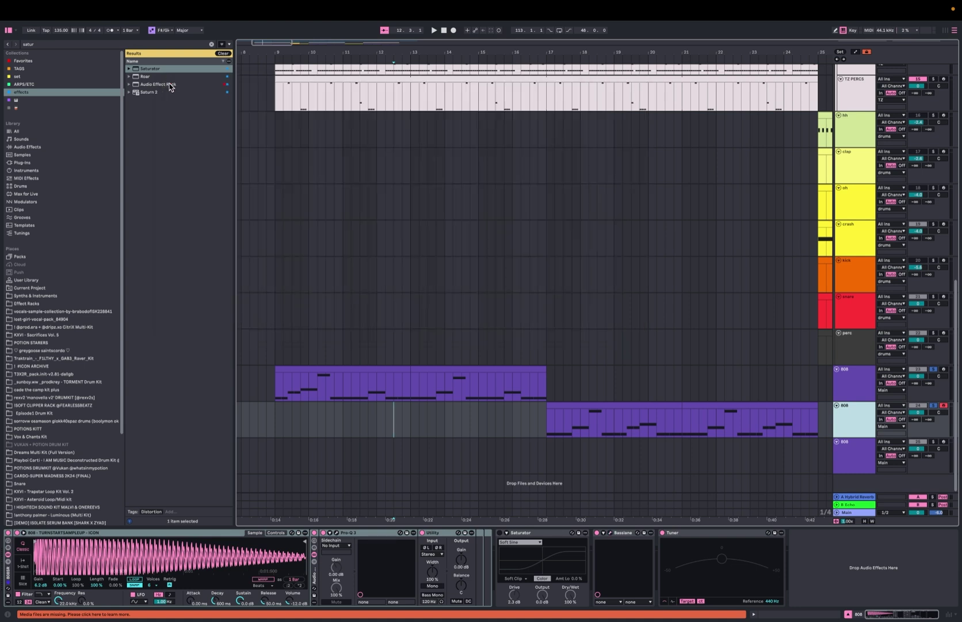
# Show the Main track's effect chain and recall the FUZZY HARD variation in both soft clipper racks
pyautogui.click(841, 514)
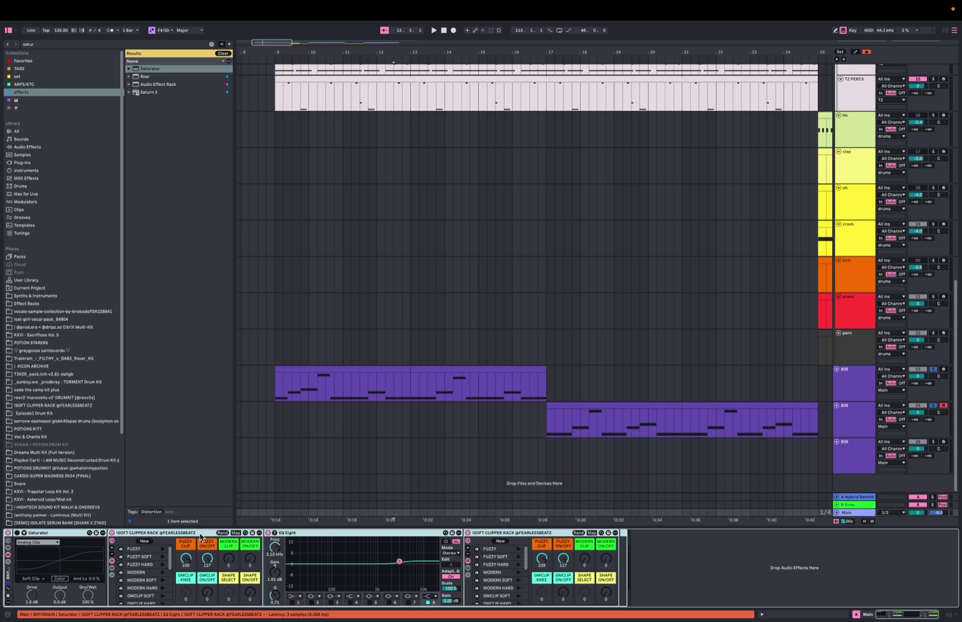
pyautogui.click(164, 566)
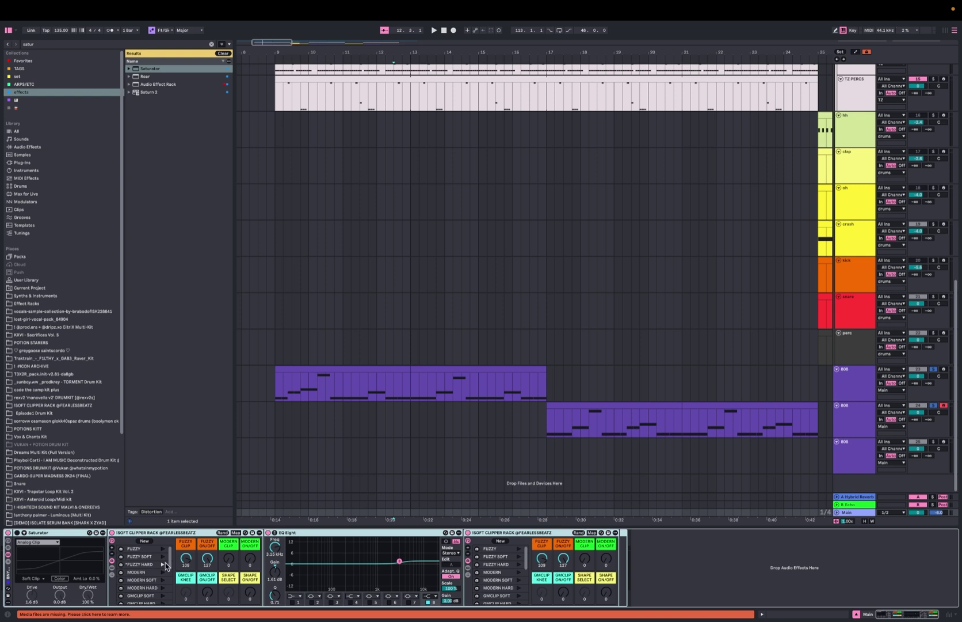
pyautogui.click(340, 550)
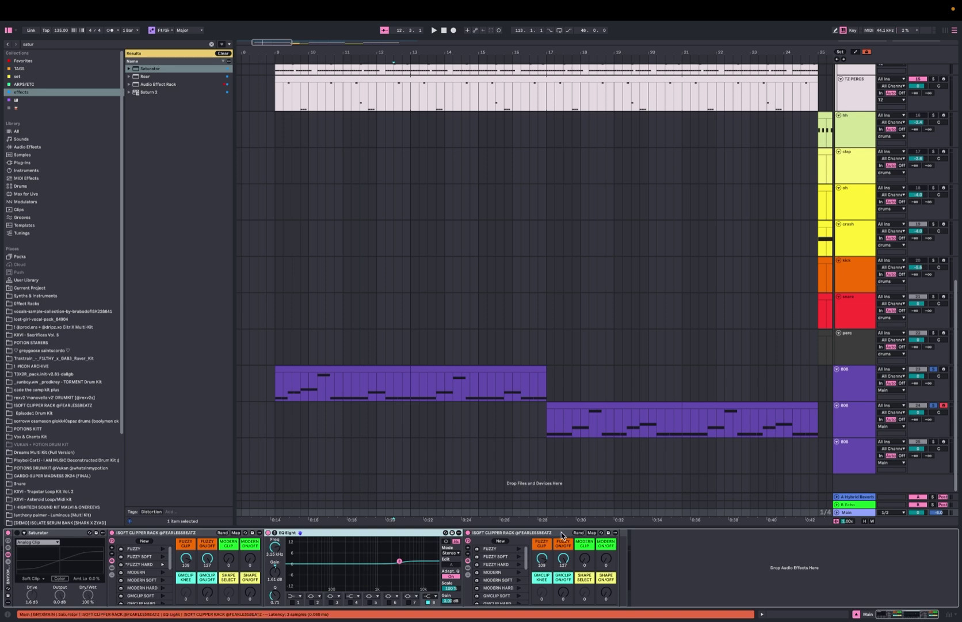
pyautogui.click(543, 541)
pyautogui.click(518, 566)
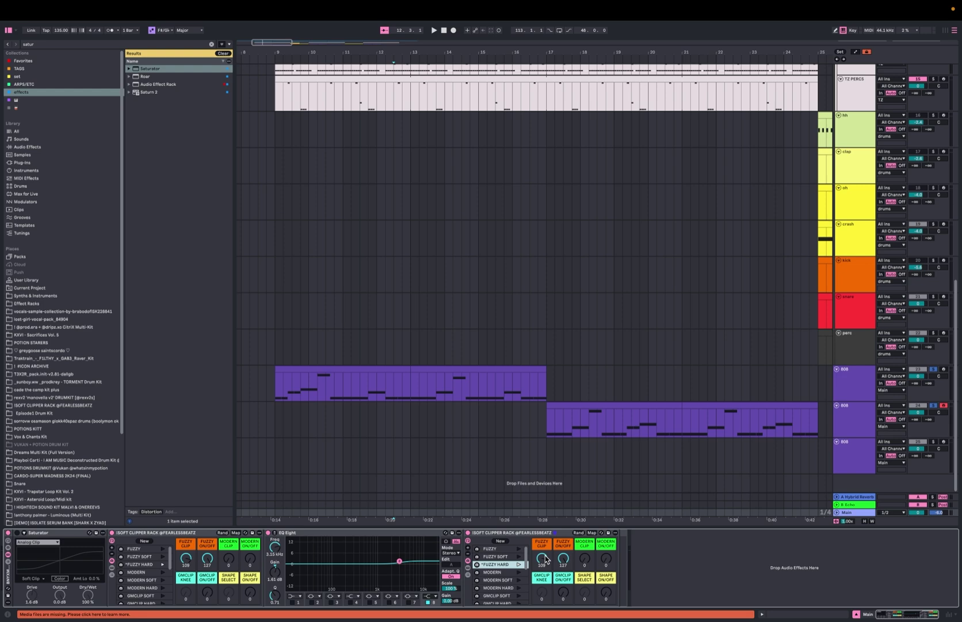
# Hide the browser and look over the full arrangement, from the drum and 808 clips up to the melodic tracks
pyautogui.scroll(-5, 559, 449)
pyautogui.scroll(3, 749, 244)
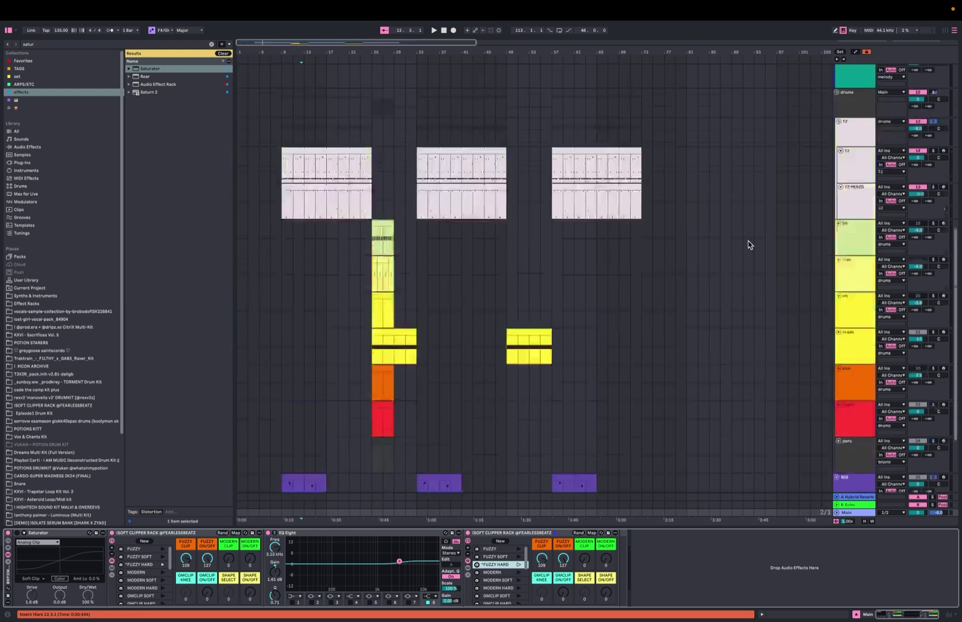
pyautogui.scroll(5, 749, 244)
pyautogui.scroll(-4, 749, 245)
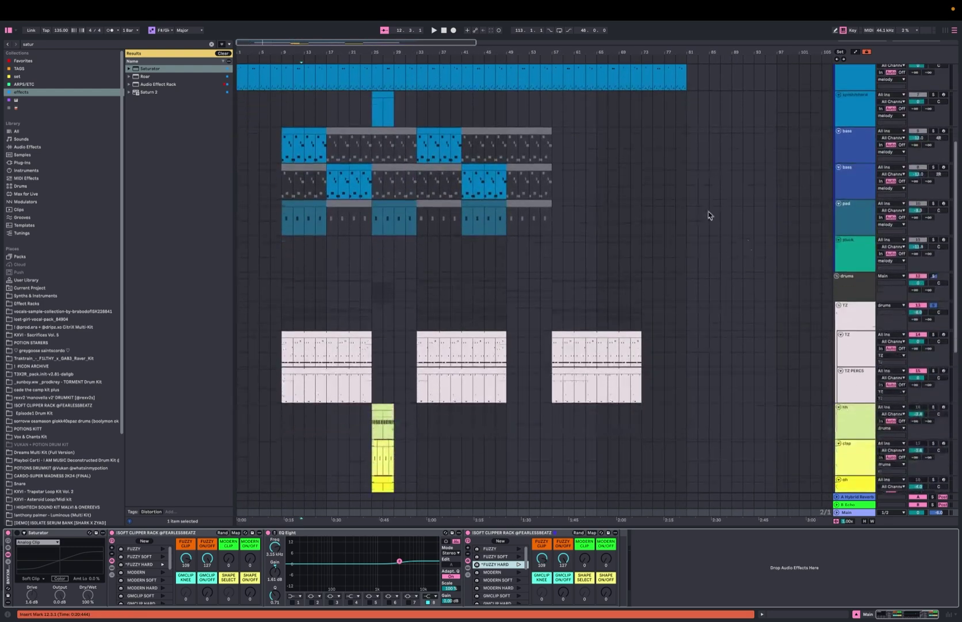
pyautogui.press('super+alt+b')
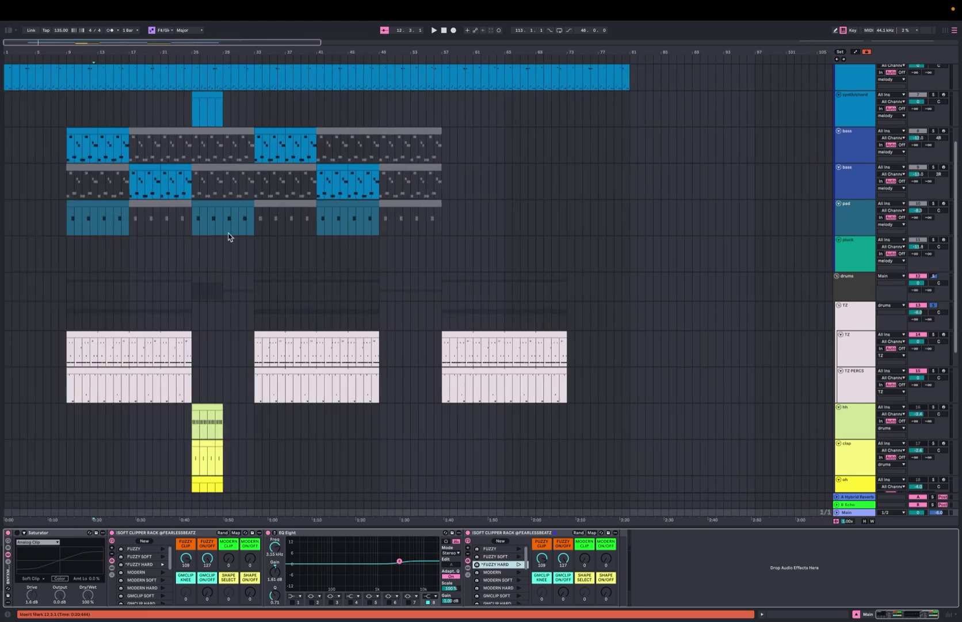
pyautogui.scroll(1, 228, 233)
pyautogui.scroll(4, 229, 233)
pyautogui.scroll(1, 229, 236)
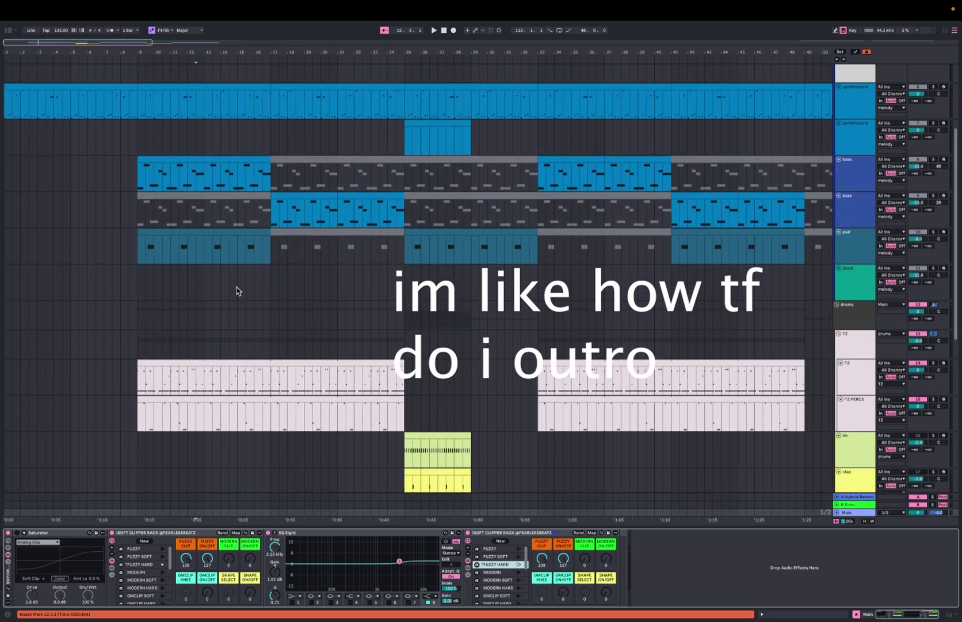